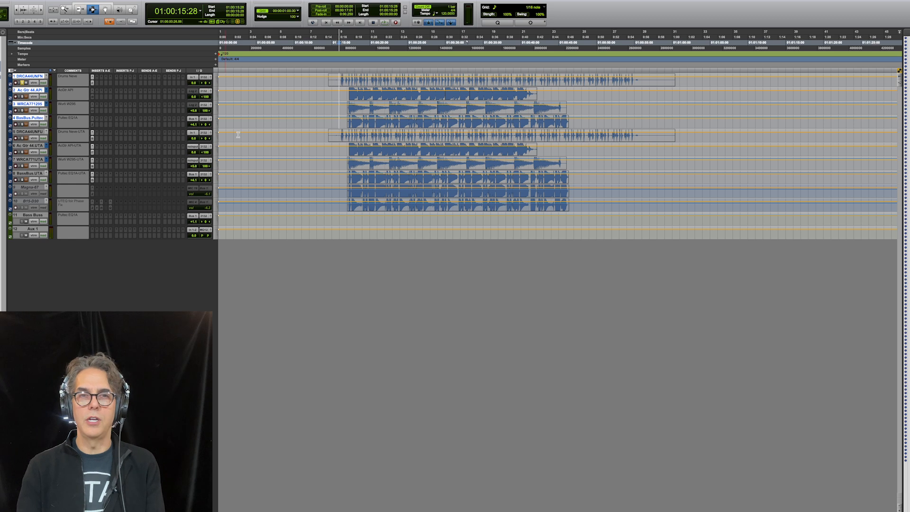
Step: Play the Neve drums track, then replay it while alternating solo with the UTEQ500 drums track to compare them
key("space")
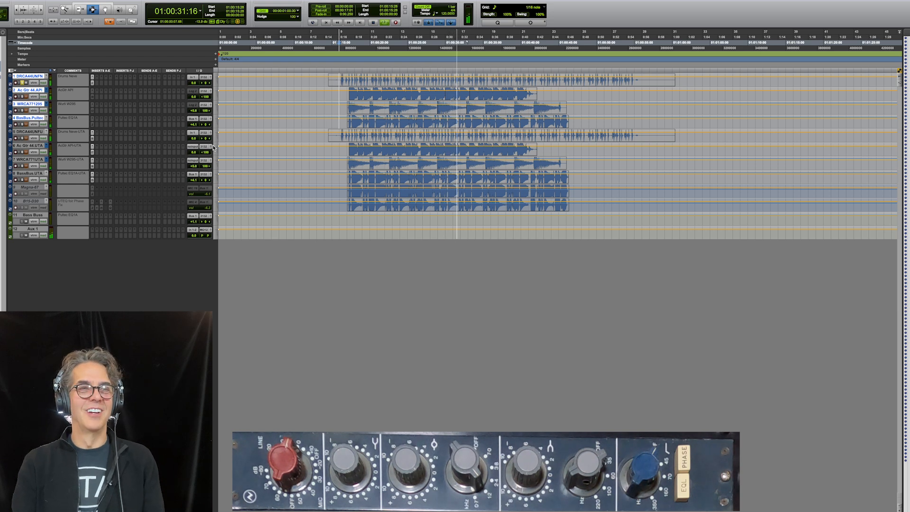
key("space")
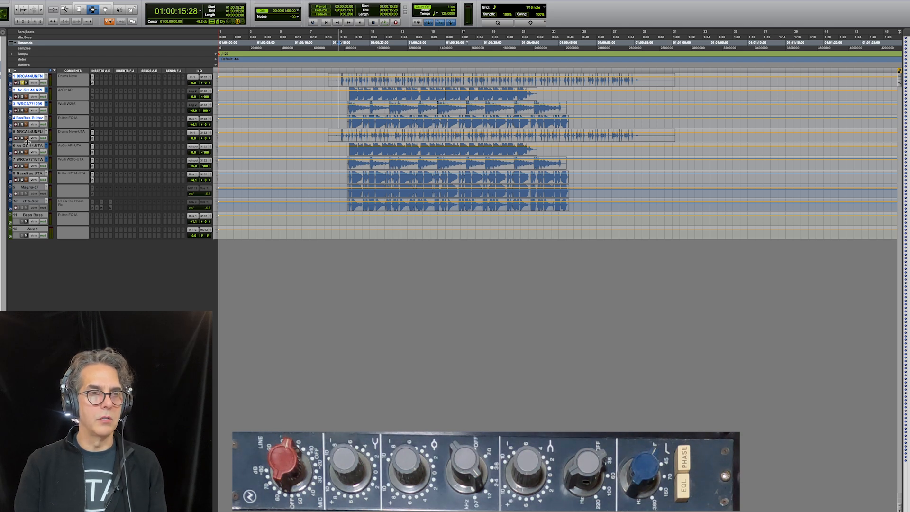
key("space")
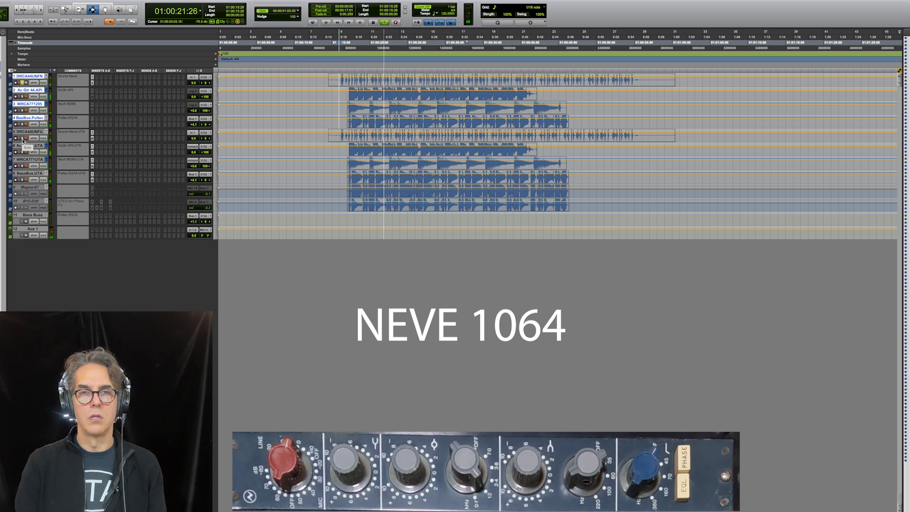
left_click(23, 139)
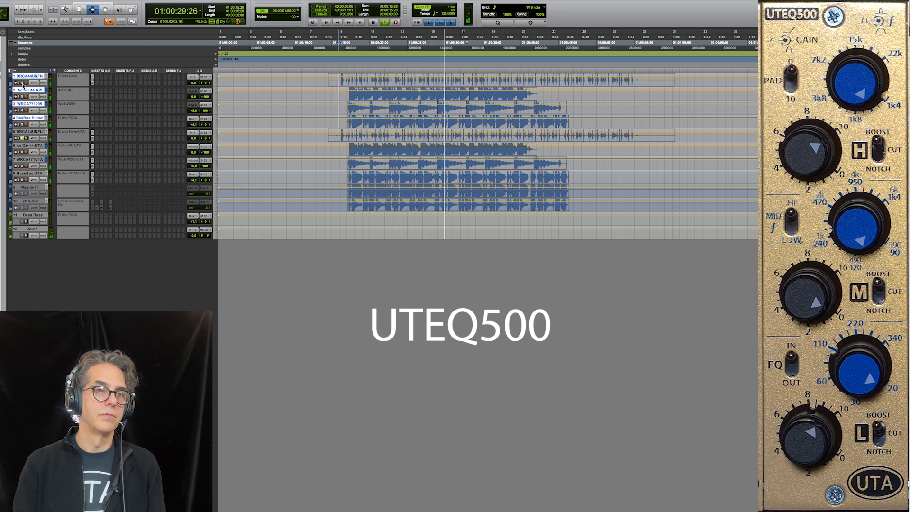
left_click(23, 83)
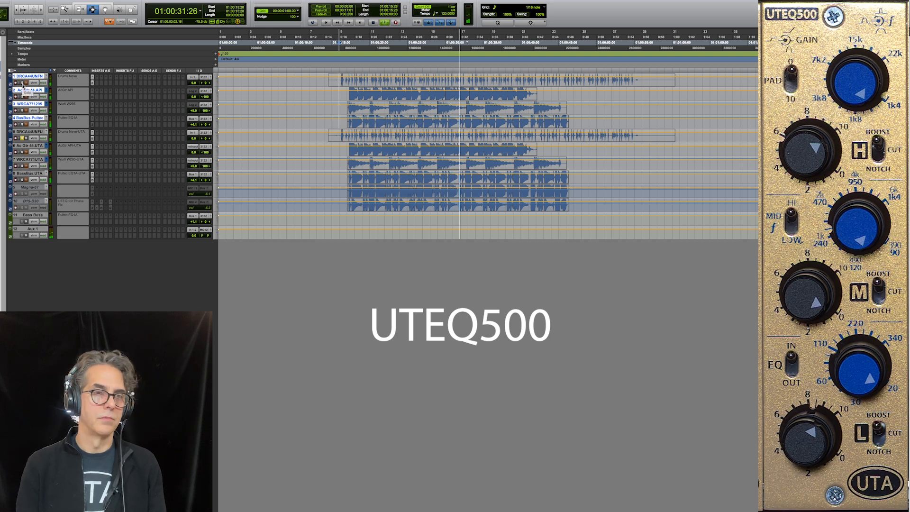
left_click(22, 139)
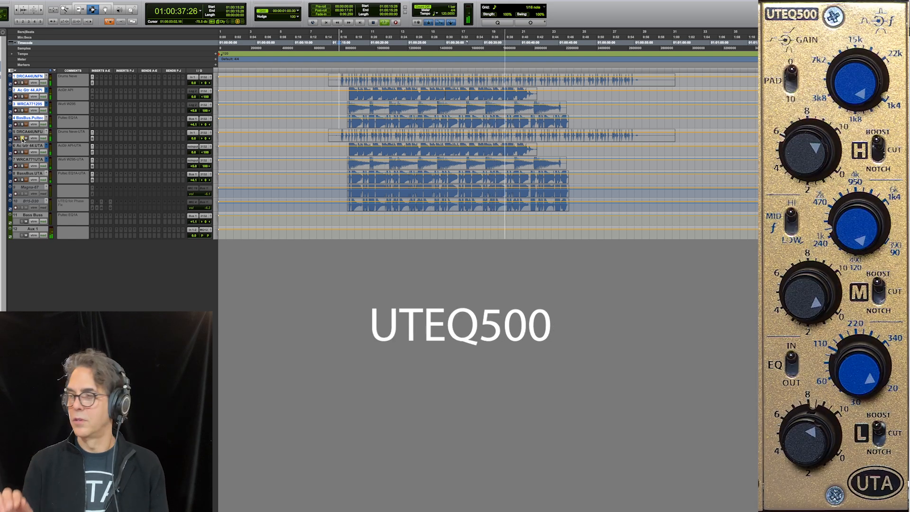
key("space")
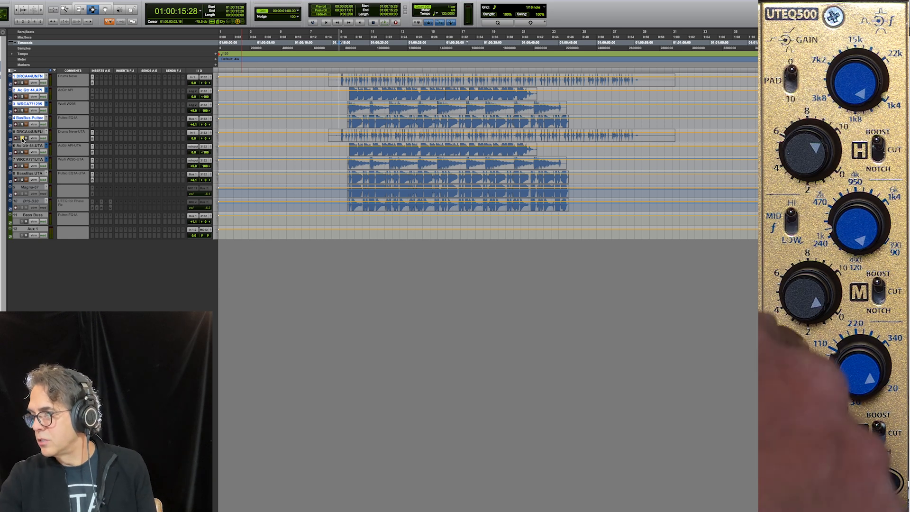
Step: Loop the short drum selection starting at 01:00:17:08 and alternate solo between the Neve and UTEQ500 drums tracks
key("space")
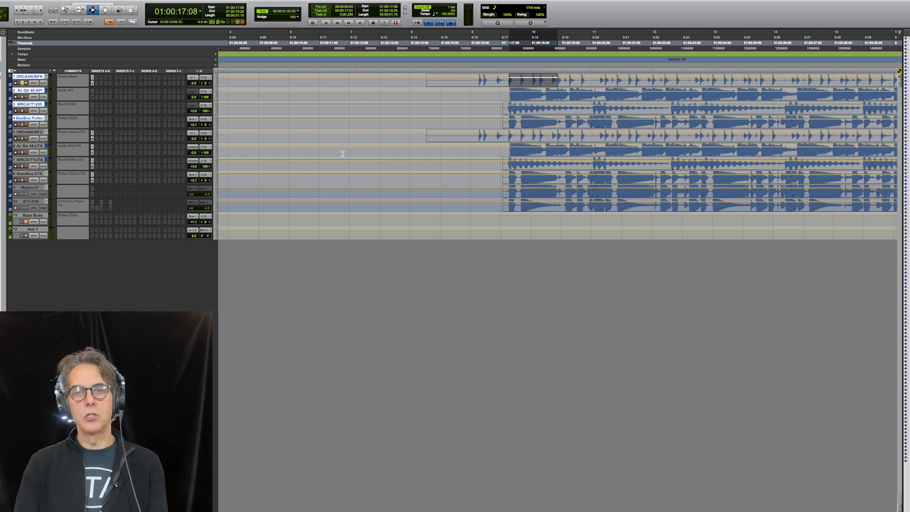
key("space")
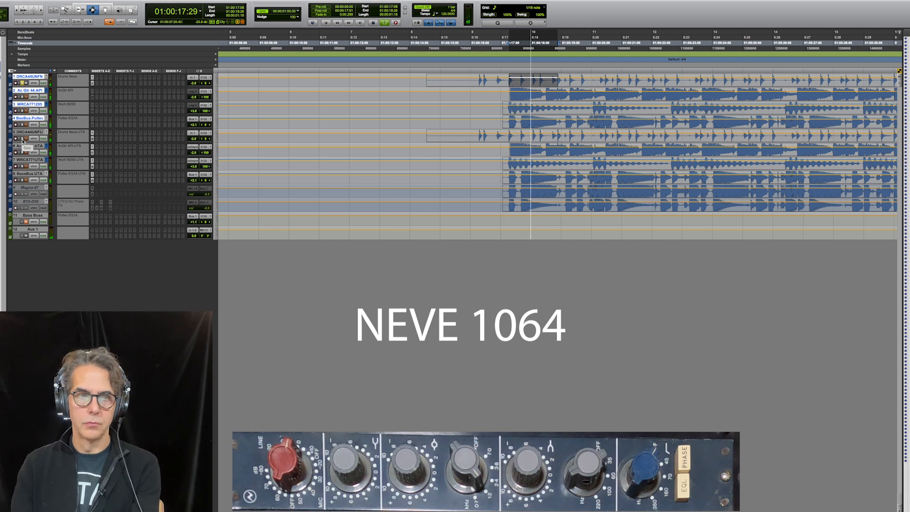
left_click(22, 138)
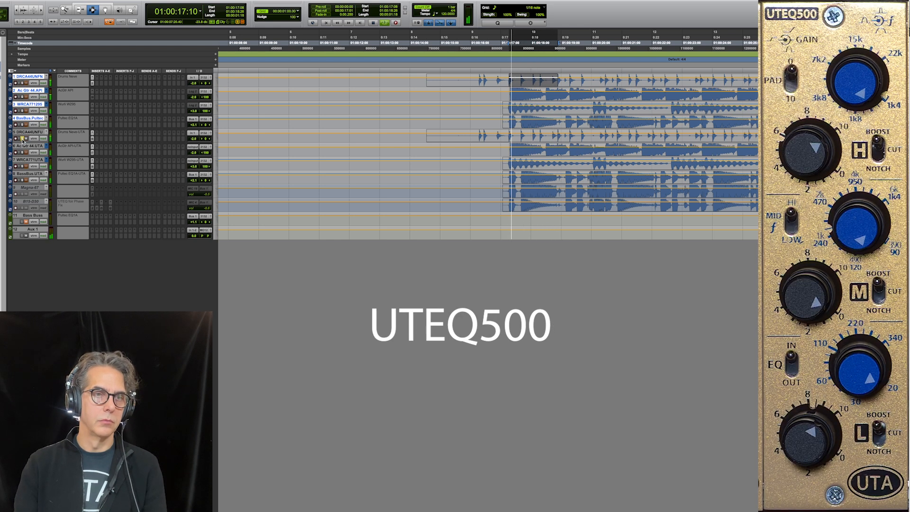
left_click(22, 83)
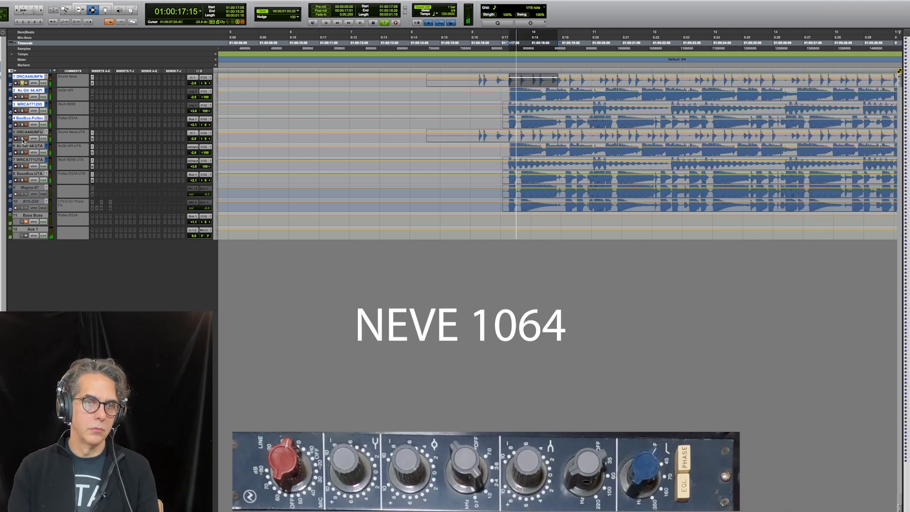
left_click(22, 138)
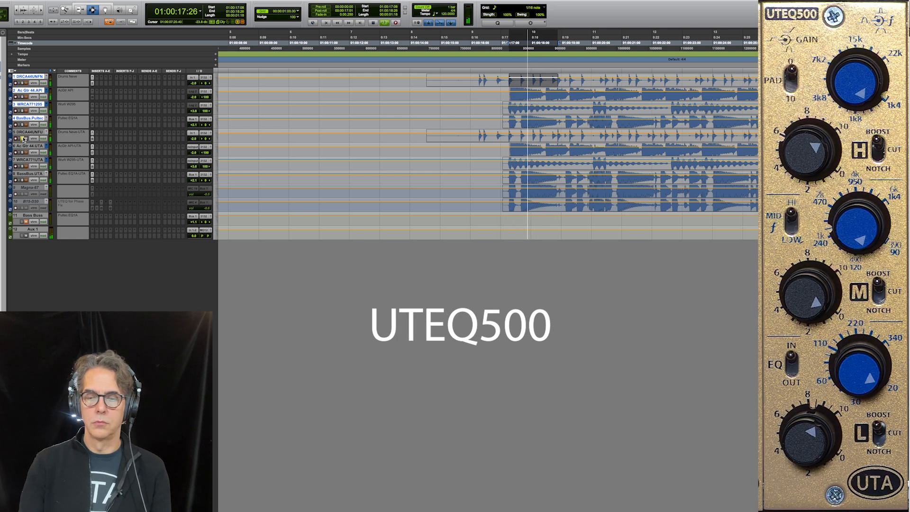
left_click(22, 83)
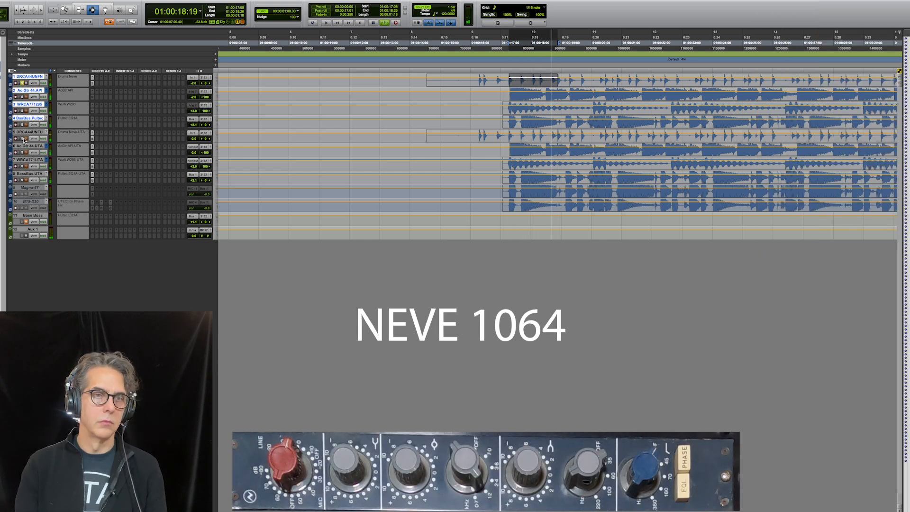
left_click(22, 138)
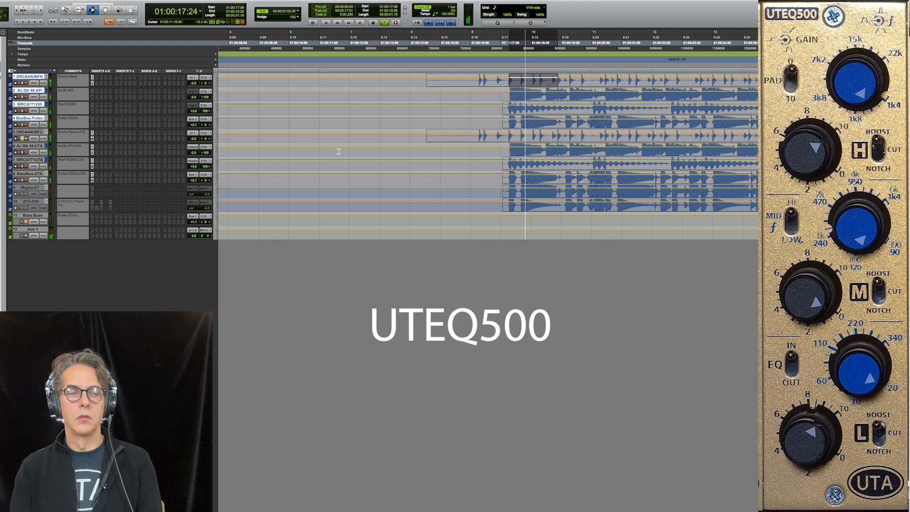
key("space")
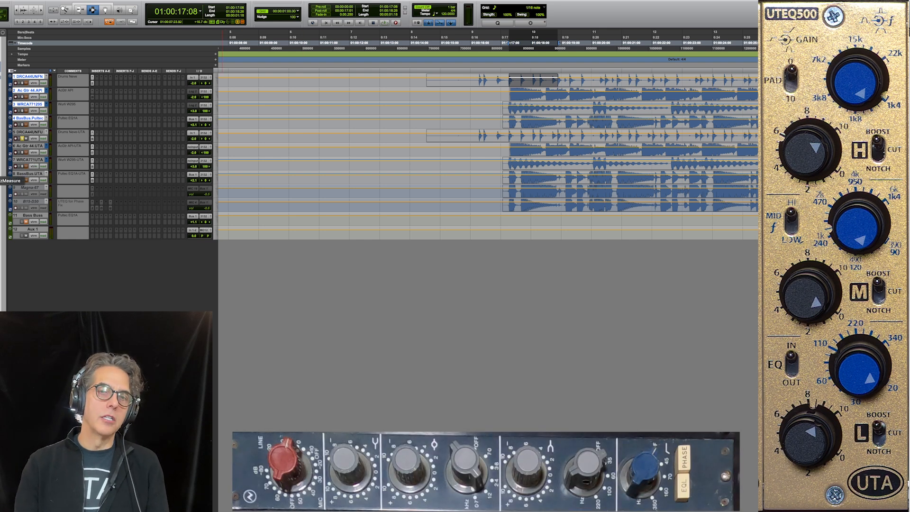
Step: Switch to FuzzMeasure, overlay the UTA drums response on the Drums Neve curve, and return to Pro Tools
left_click(4, 180)
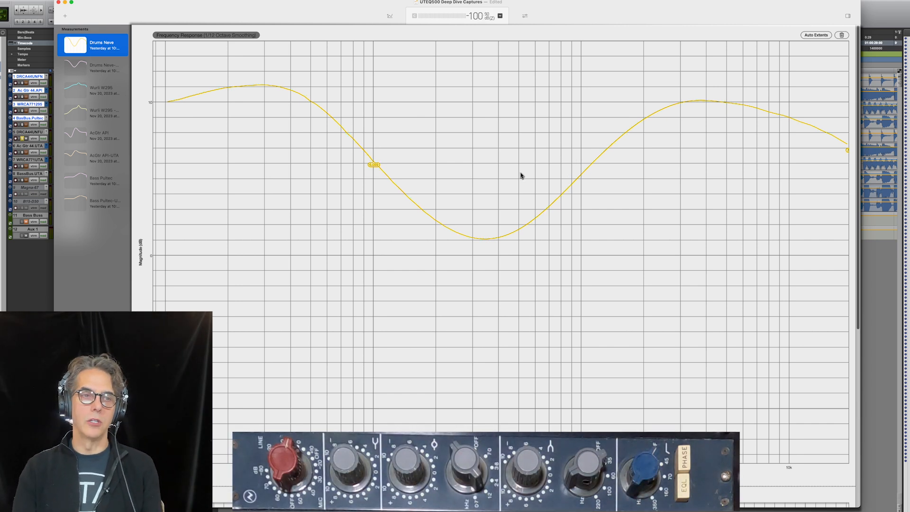
left_click(102, 69, "shift")
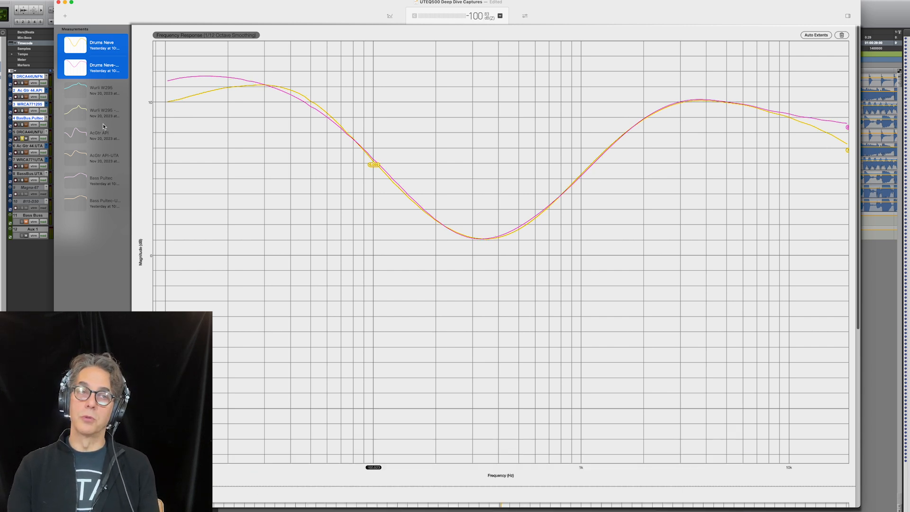
left_click(49, 22)
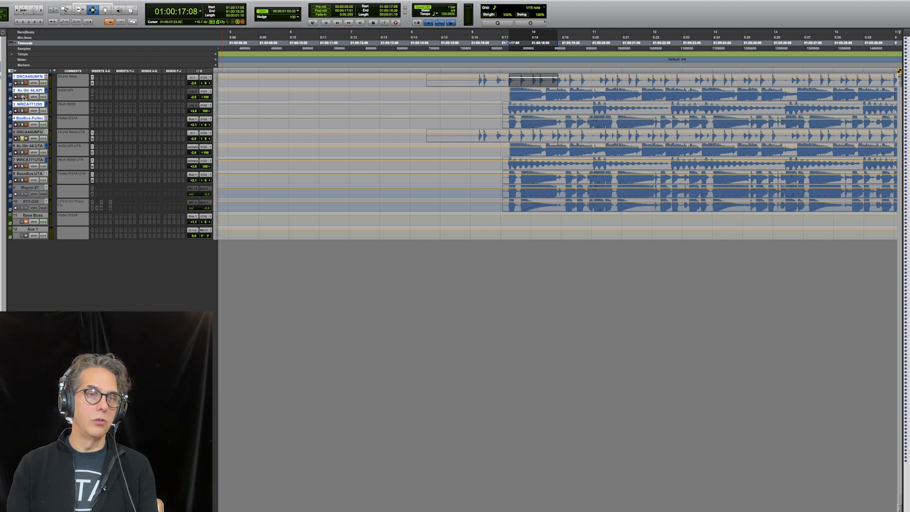
Step: Set the playback start to 01:00:17:04 and play the API acoustic guitar track
left_click(505, 38)
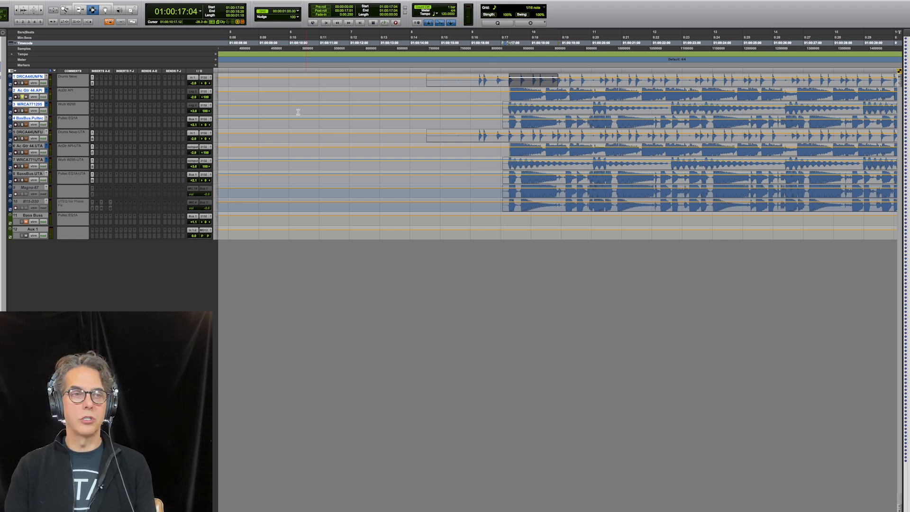
key("space")
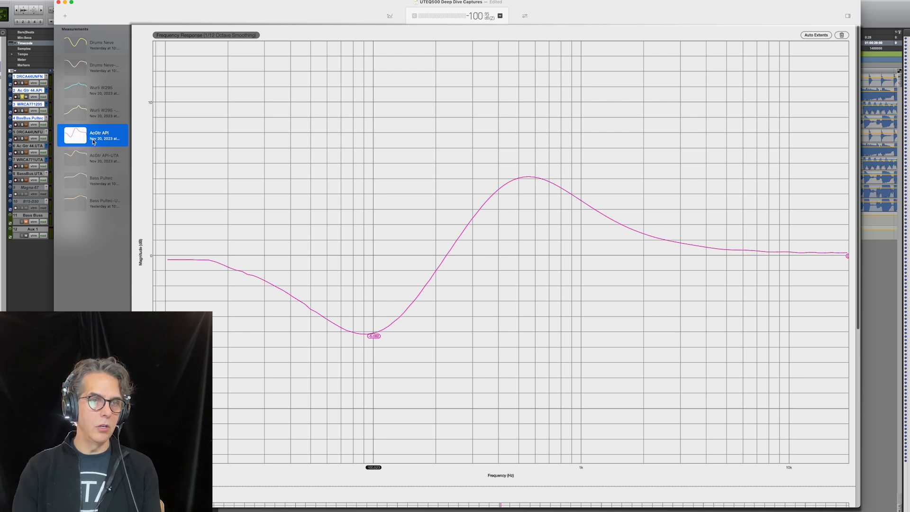
Step: Overlay the AcGtr API-UTA response on the AcGtr API curve, then play the UTEQ500 acoustic guitar track in Pro Tools
left_click(96, 161, "super")
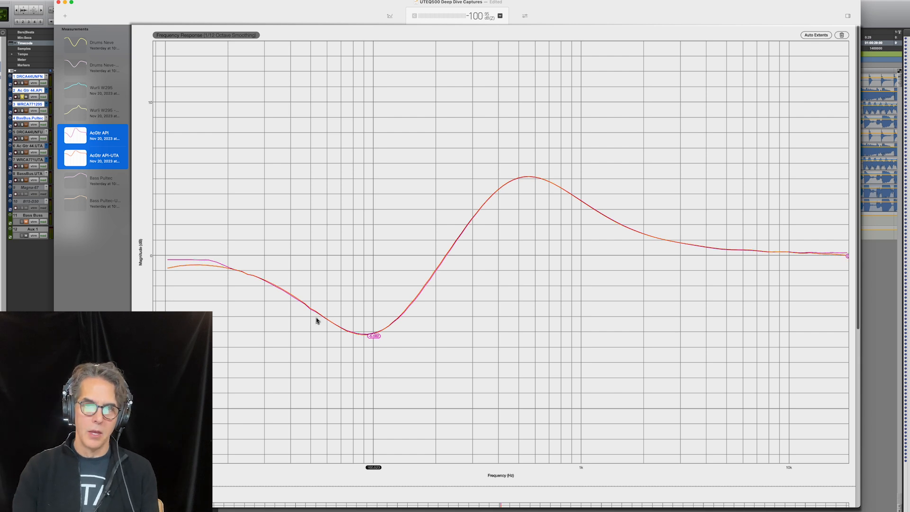
left_click(40, 1)
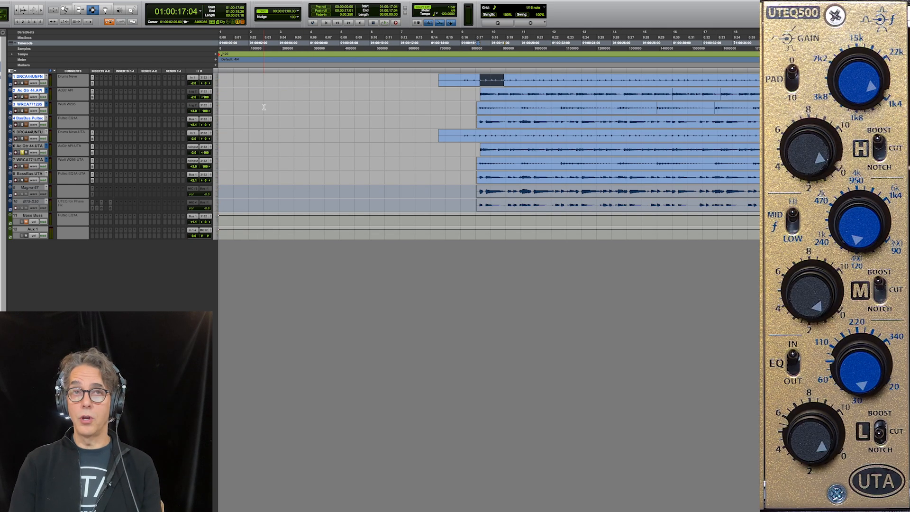
key("space")
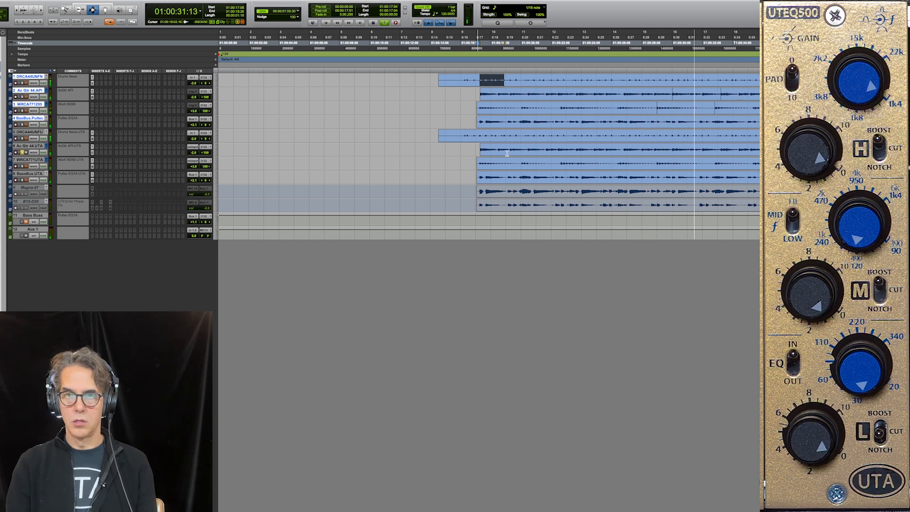
key("space")
Step: Select about the first three seconds of the UTEQ500 acoustic guitar clip, up to 01:00:20:14, and play the selection
left_click(484, 152)
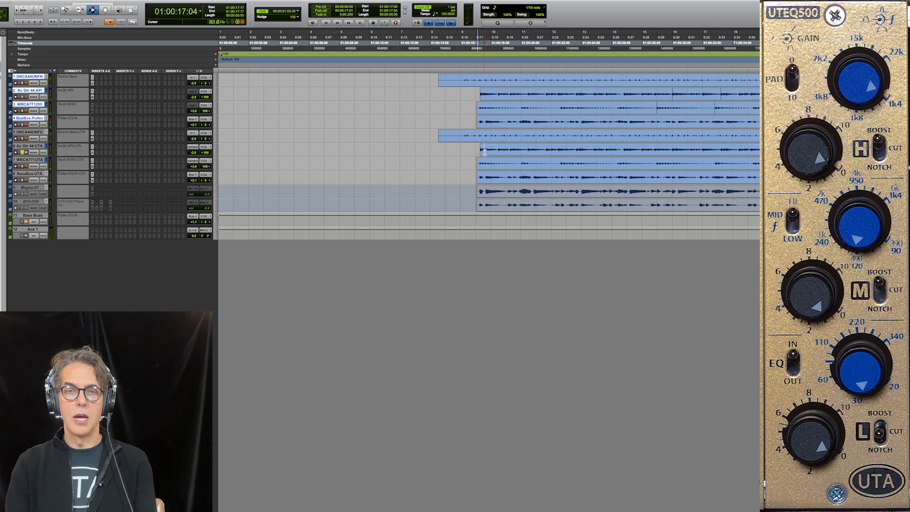
key("ctrl+bracketright")
key("ctrl+bracketright")
key("ctrl+bracketright")
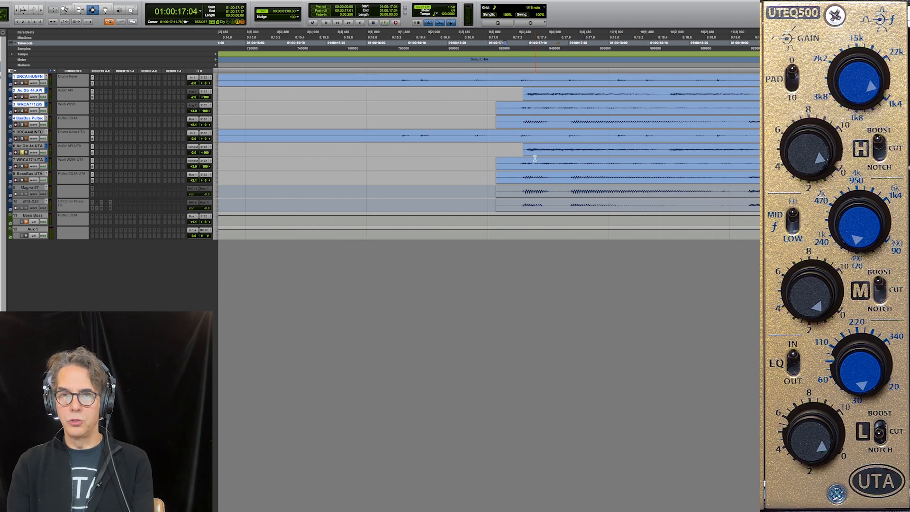
left_click_drag(527, 151, 758, 152)
key("ctrl+bracketleft")
key("space")
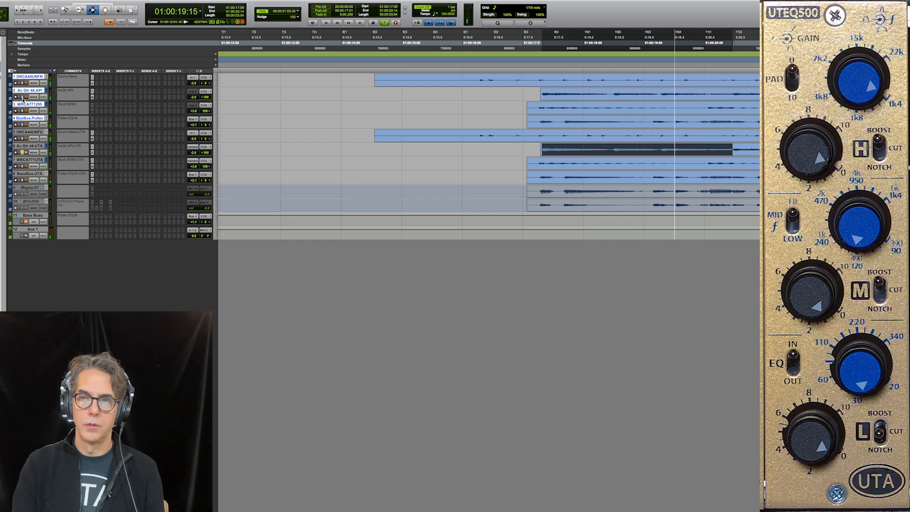
Step: Compare the looped guitar passage by alternating solo between the API and UTEQ500 acoustic guitar tracks
left_click(23, 98)
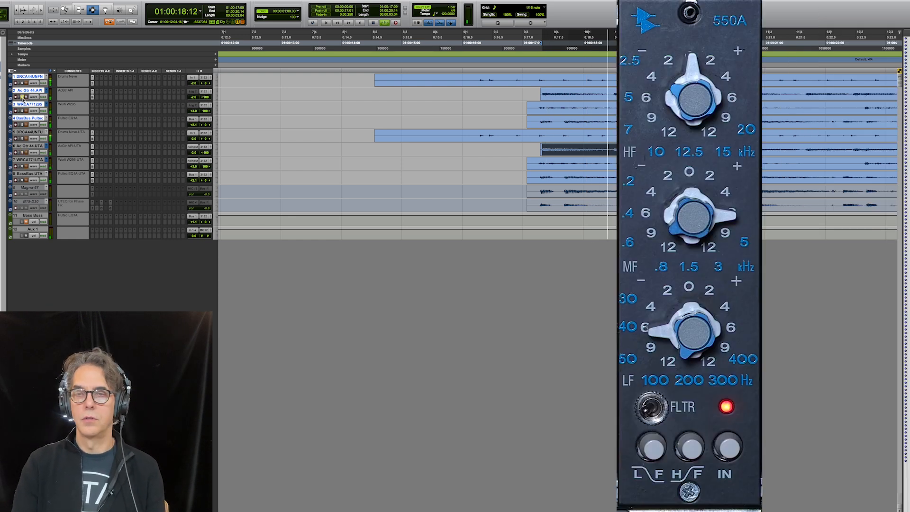
left_click(22, 153)
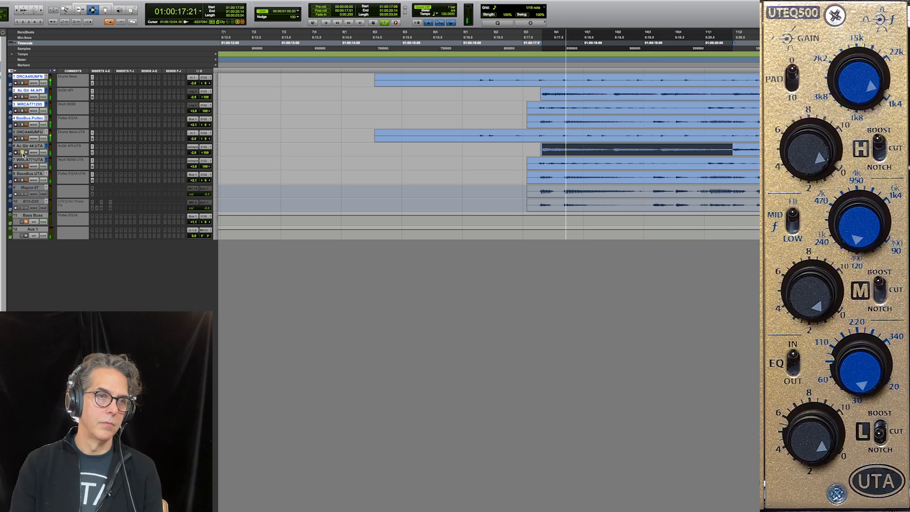
left_click(22, 97)
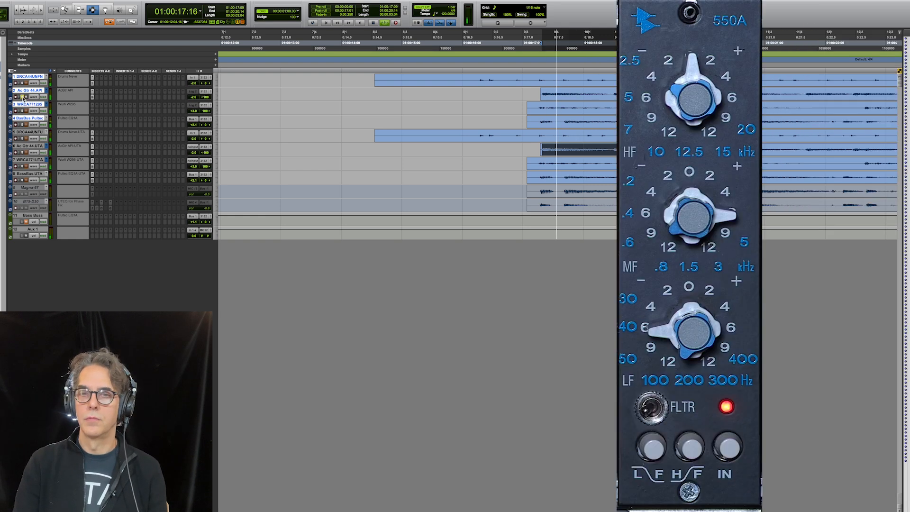
left_click(22, 153)
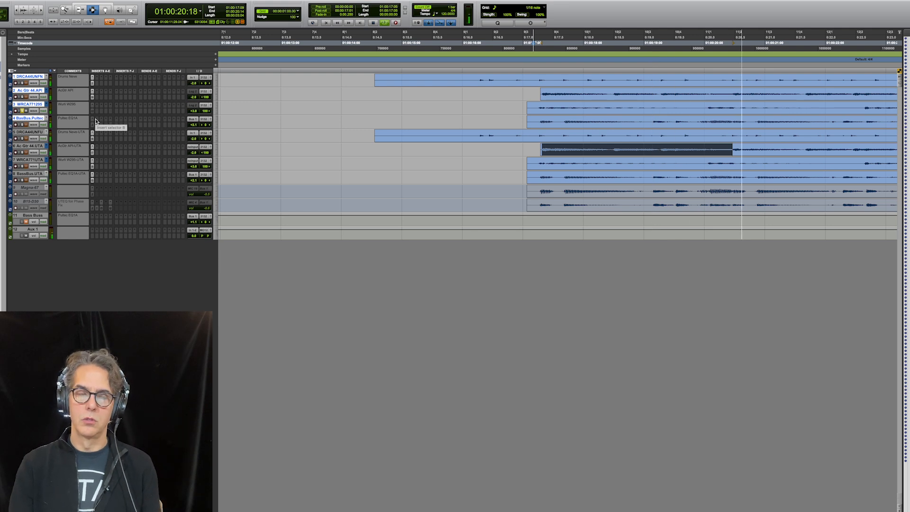
Step: Listen to the Wurli W295 track across the wider timeline and stop playback
key("super+bracketleft")
key("super+bracketleft")
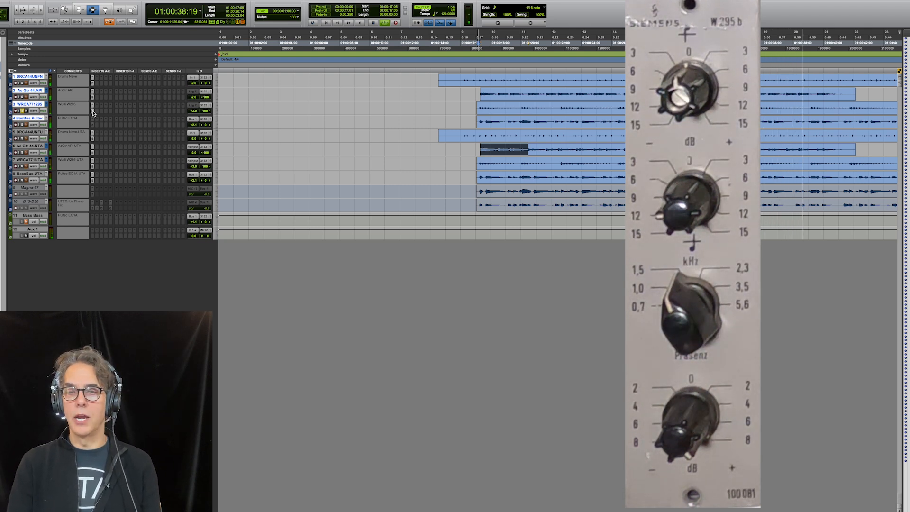
key("space")
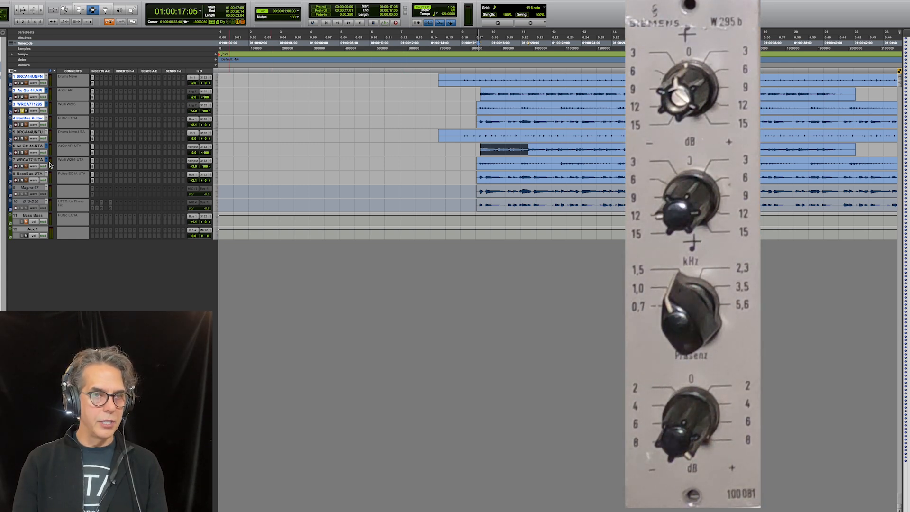
Step: Solo the UTEQ500 version of the Wurli W295 track and play it from 01:00:17:05
left_click(22, 167)
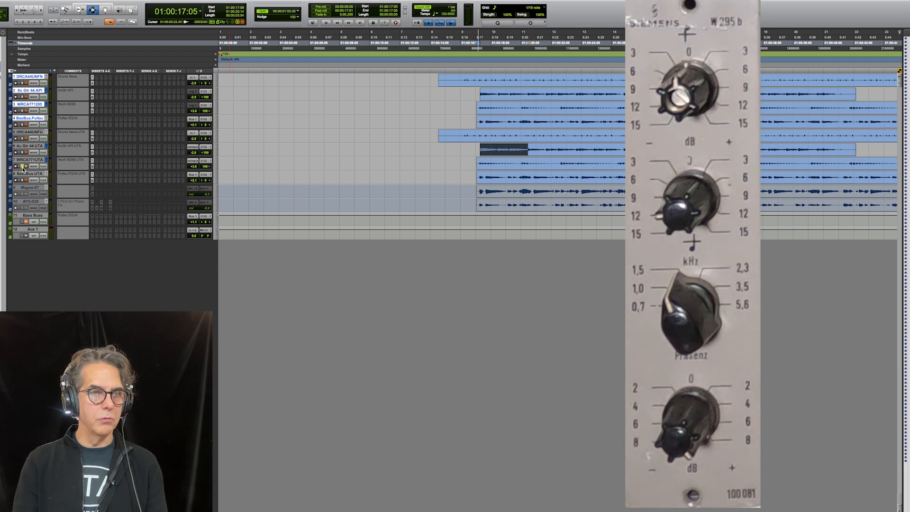
key("space")
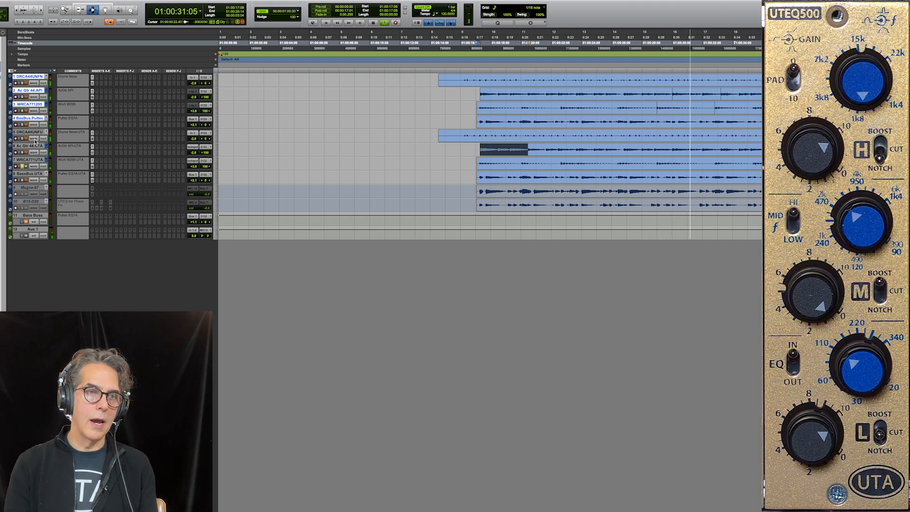
key("space")
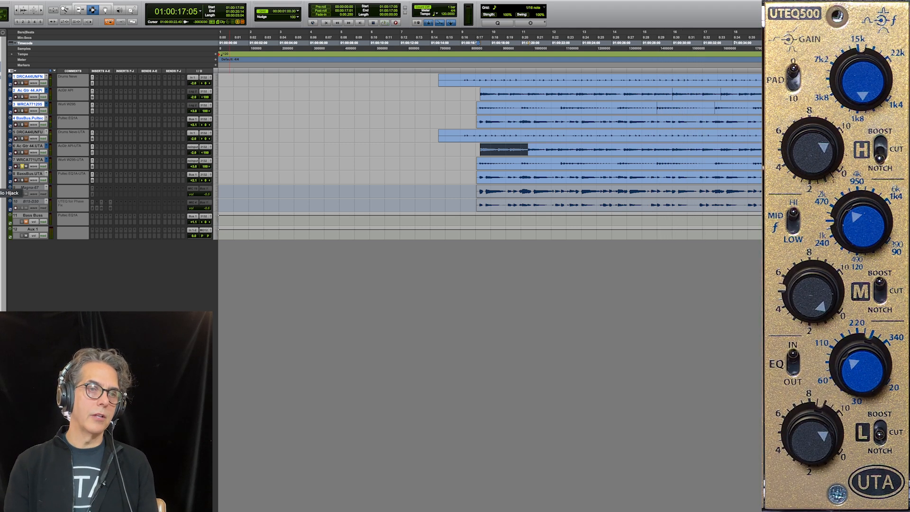
Step: Switch to the FuzzMeasure captures and overlay the Wurli W295 and Wurli W295 UTA frequency response curves
left_click(3, 181)
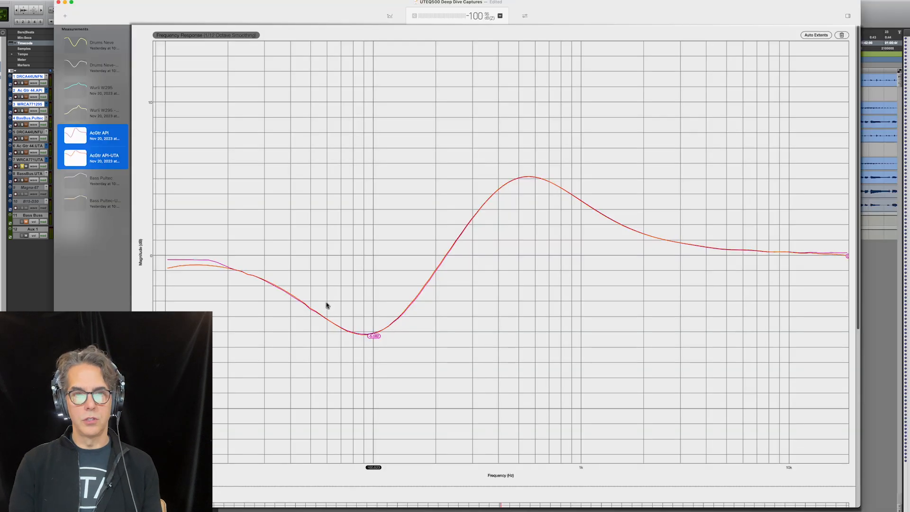
left_click(104, 97)
left_click(110, 116, "shift")
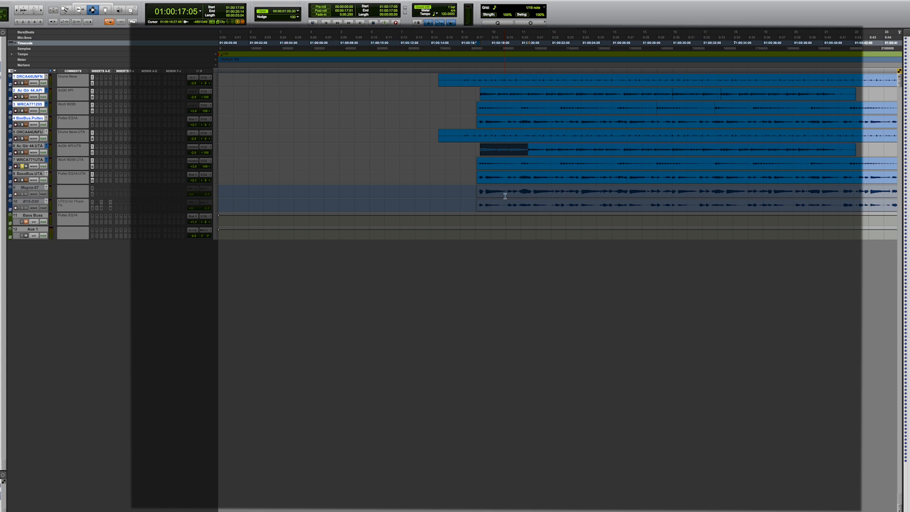
Step: Return to Pro Tools, select about four seconds of the UTEQ500 acoustic guitar clip starting at 01:00:22:18, and play the selection
left_click(542, 162)
key("ctrl+bracketright")
left_click_drag(592, 149, 708, 166)
key("space")
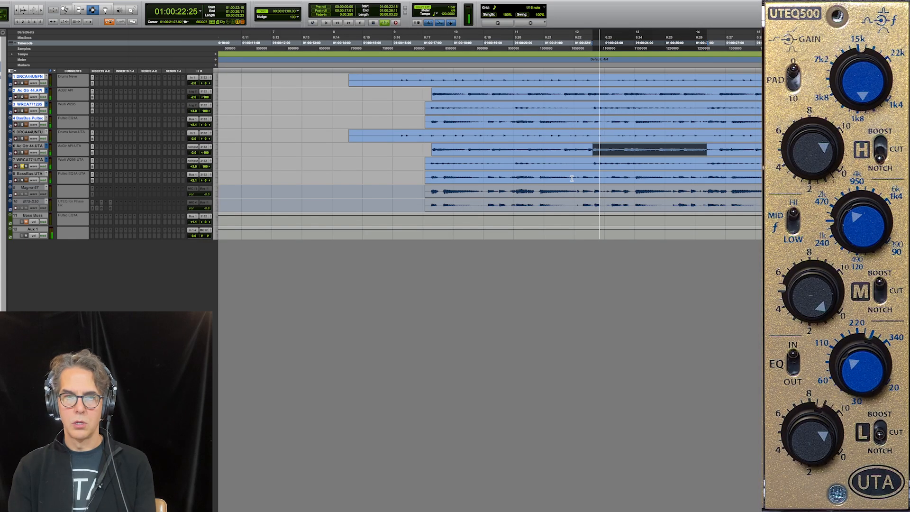
Step: Compare the looped Wurli passage by alternating solo between the W295 and UTEQ500 Wurli tracks
left_click(22, 111)
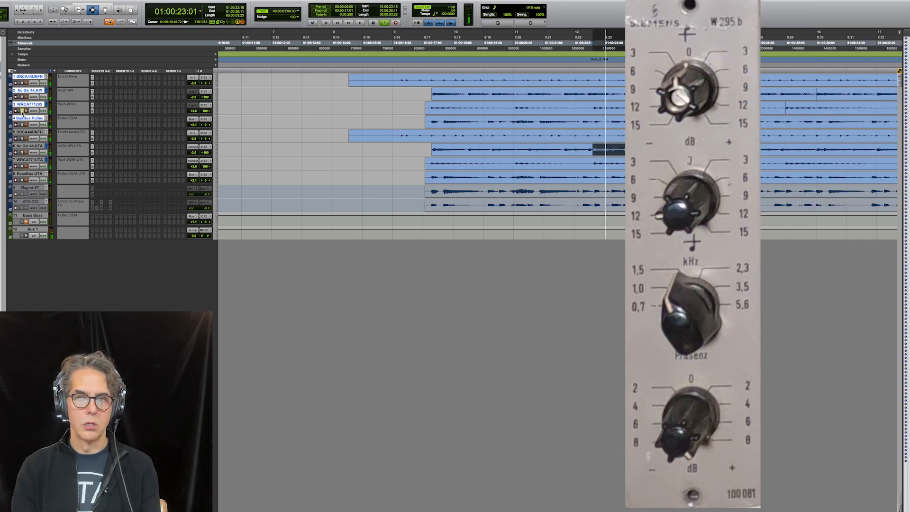
left_click(23, 166)
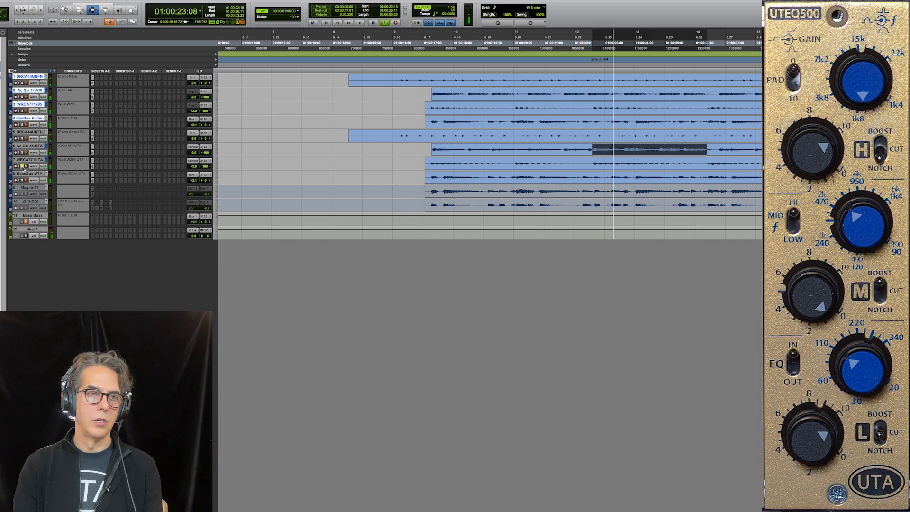
left_click(23, 111)
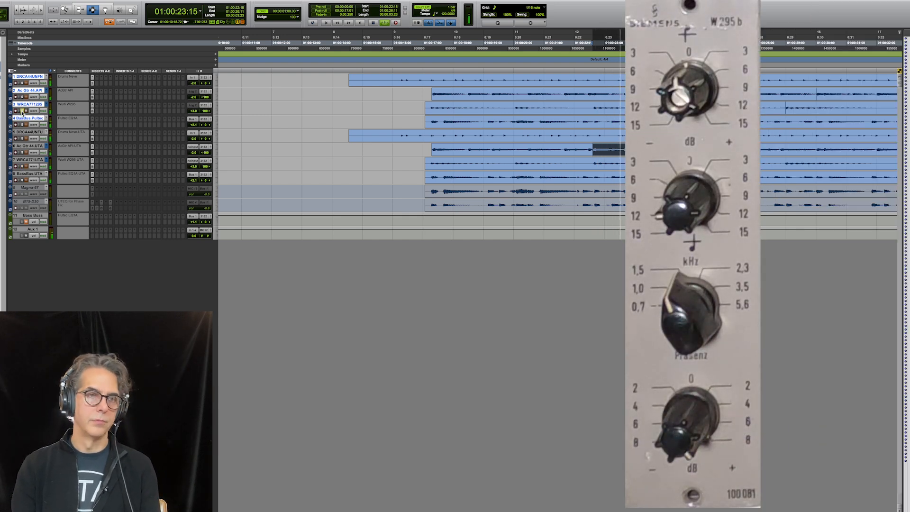
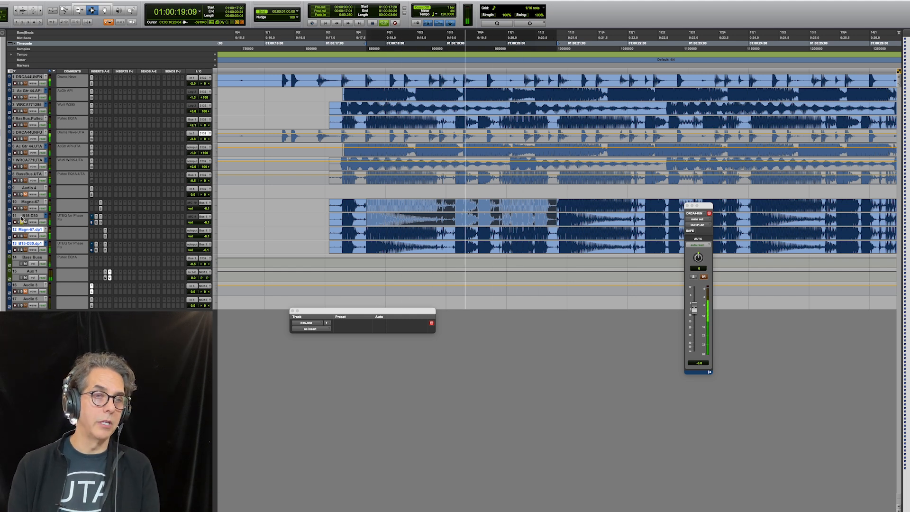
Step: Solo the Magna-67 track with B15-D30, examine the B15-D30 bass spectrum in FabFilter Pro-Q 3 during playback, and close the plug-in
left_click(21, 208)
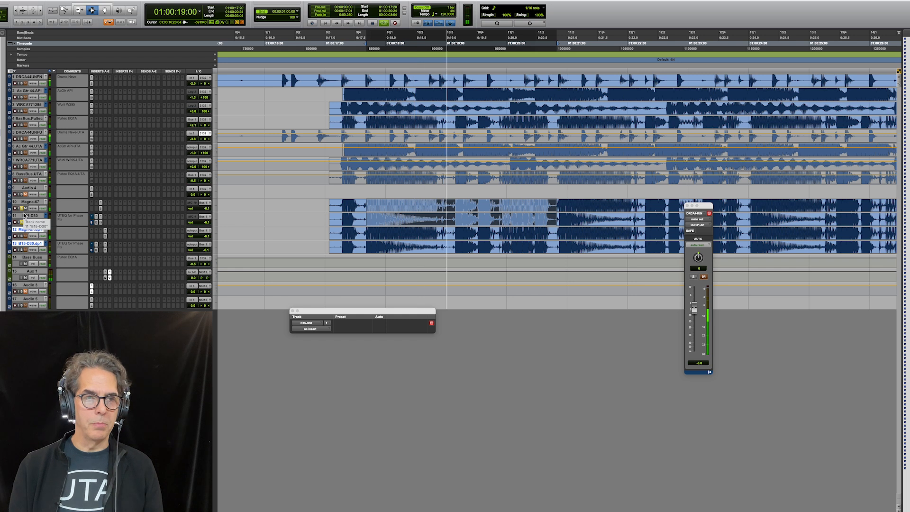
left_click(96, 252)
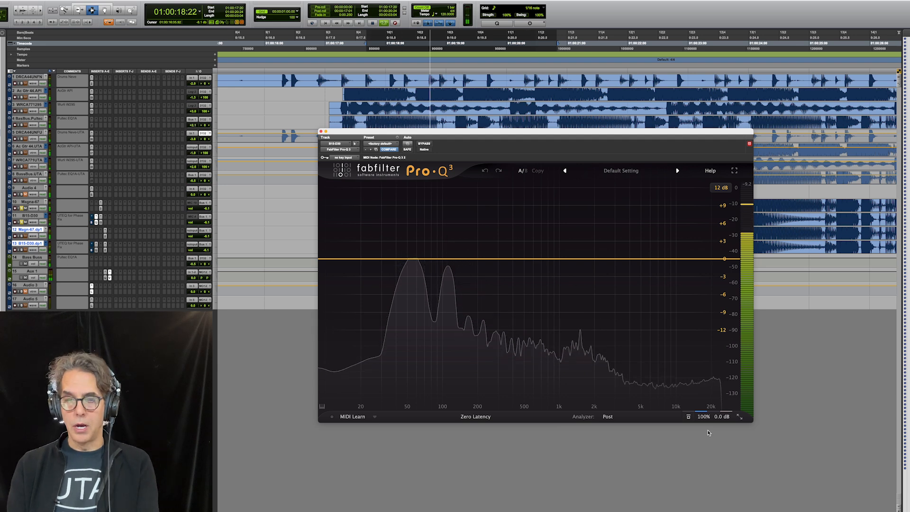
mouse_move(706, 417)
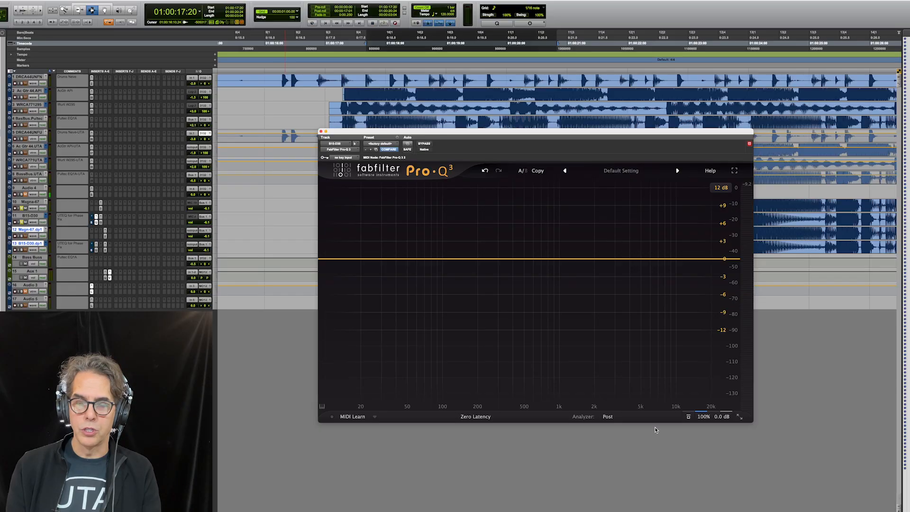
key("space")
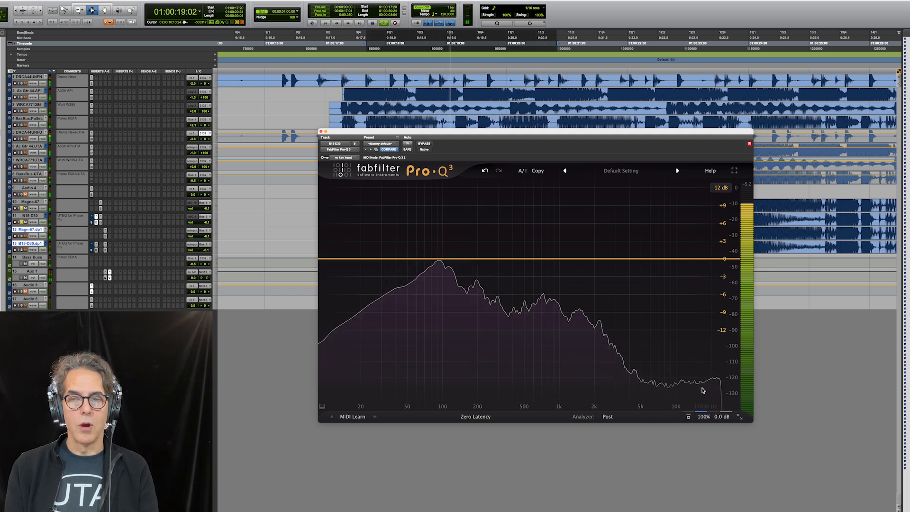
key("space")
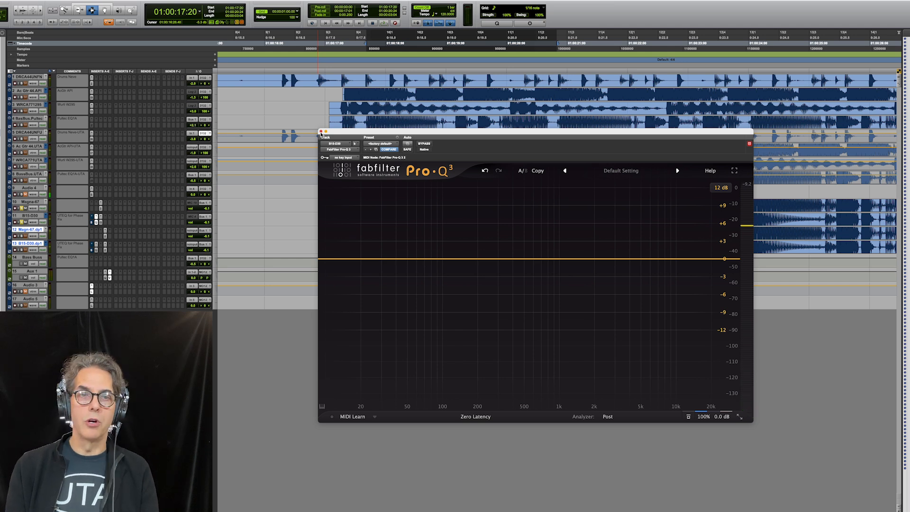
left_click(321, 132)
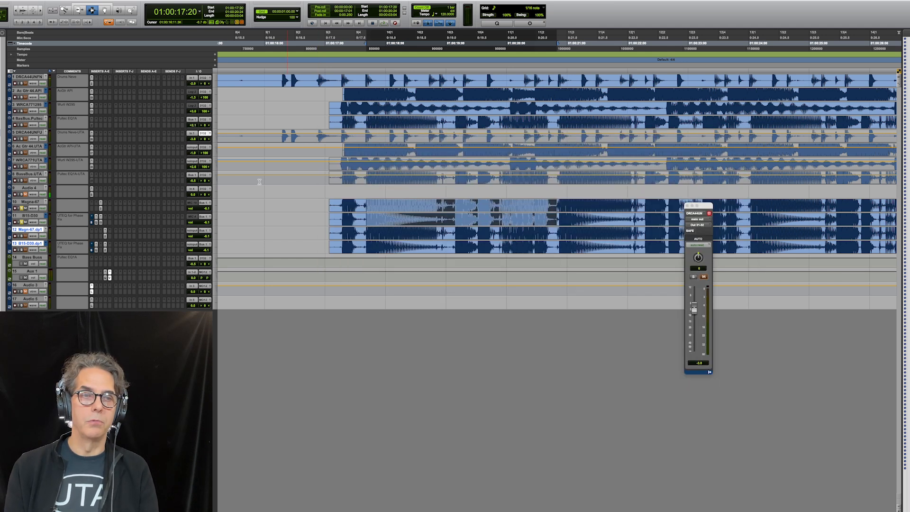
Step: Open the hardware insert on the B15-D30 track and listen to the combined bass tracks through the UTEQ500
left_click(101, 225)
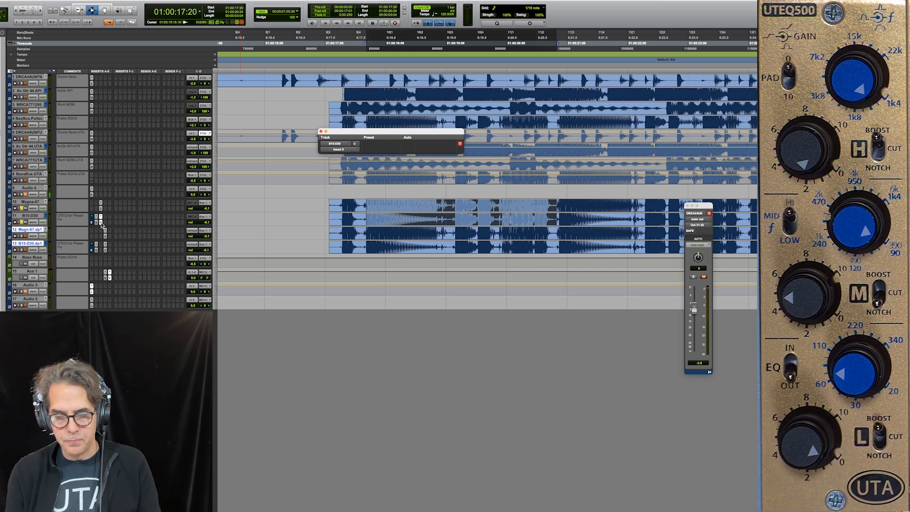
key("space")
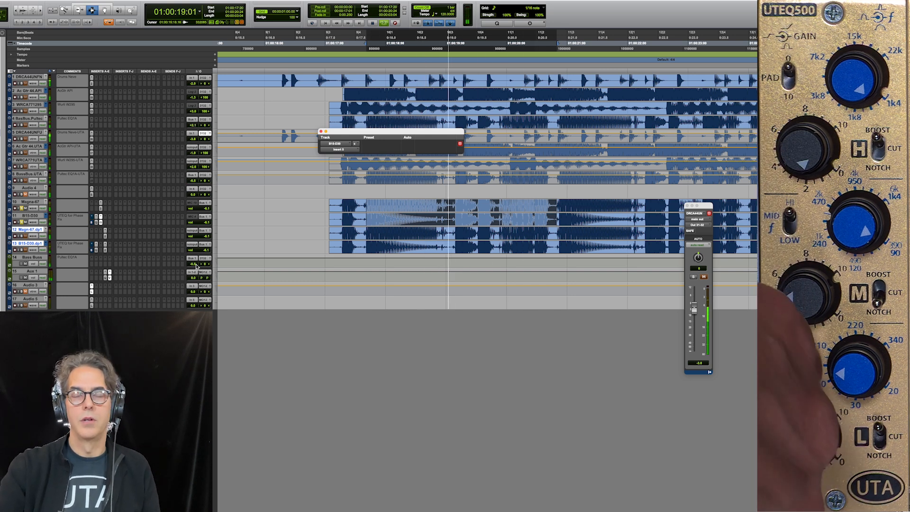
key("space")
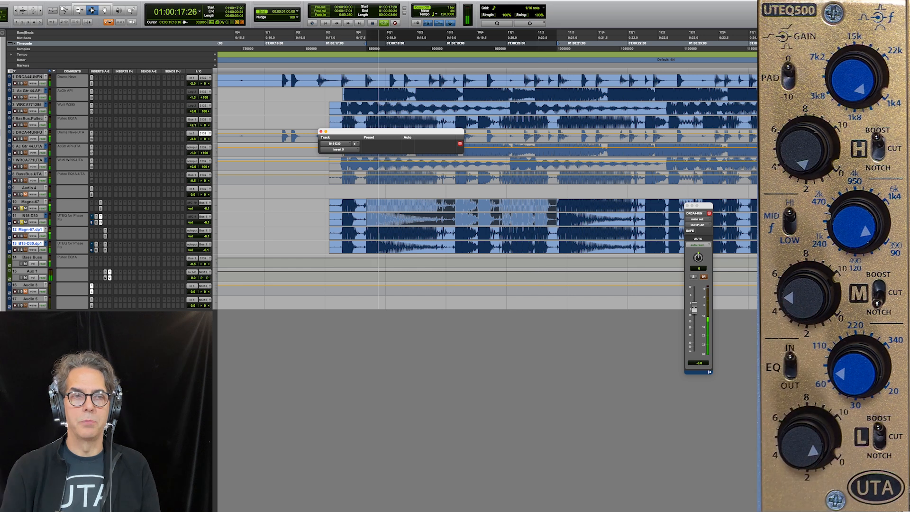
key("space")
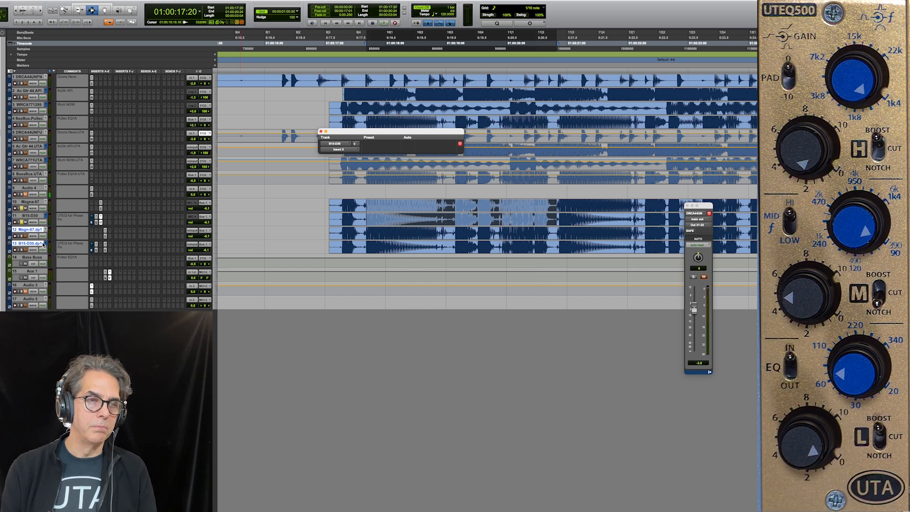
Step: Inspect Auto-Align 2 on the Magna-67.dup1 track, listen to the duplicated bass tracks for comparison, and close the plug-in
left_click(106, 236)
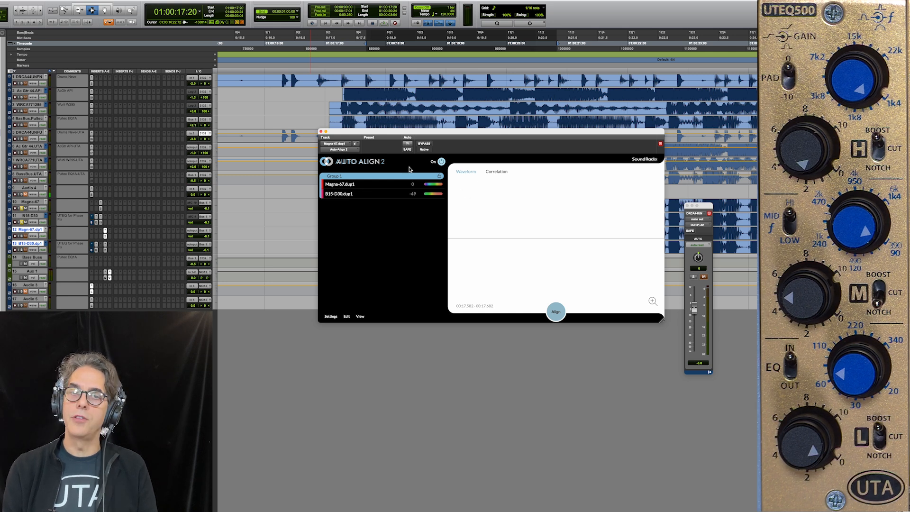
left_click(29, 241)
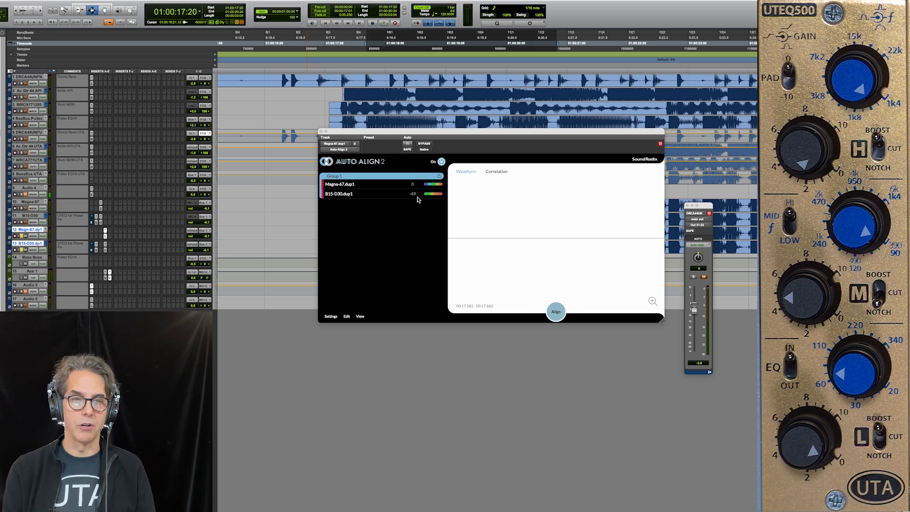
mouse_move(436, 198)
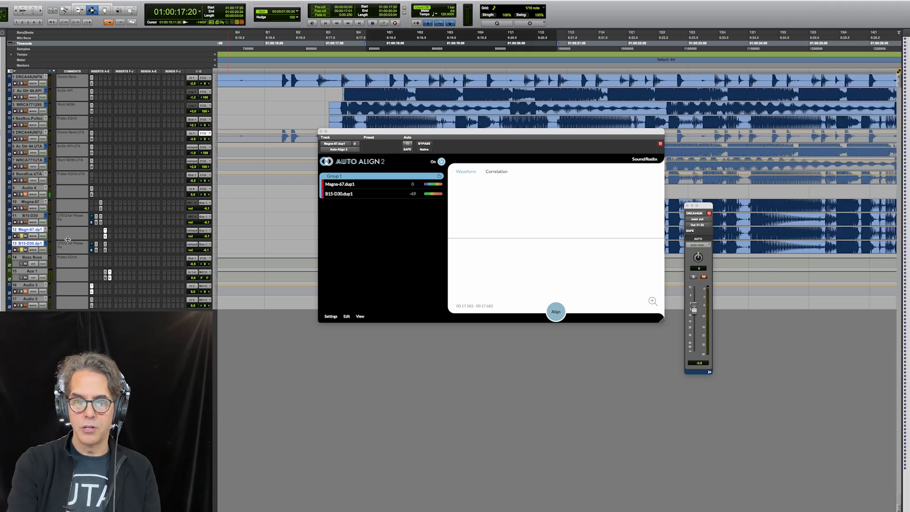
key("space")
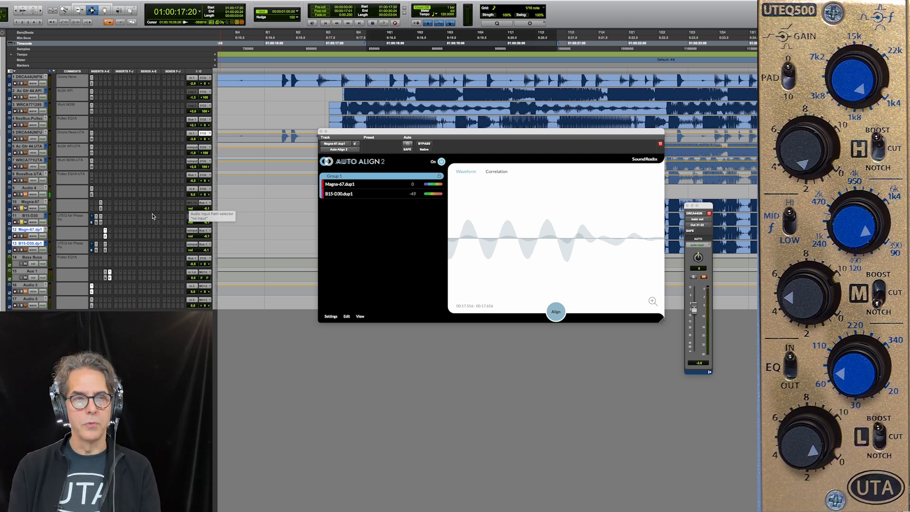
left_click(322, 132)
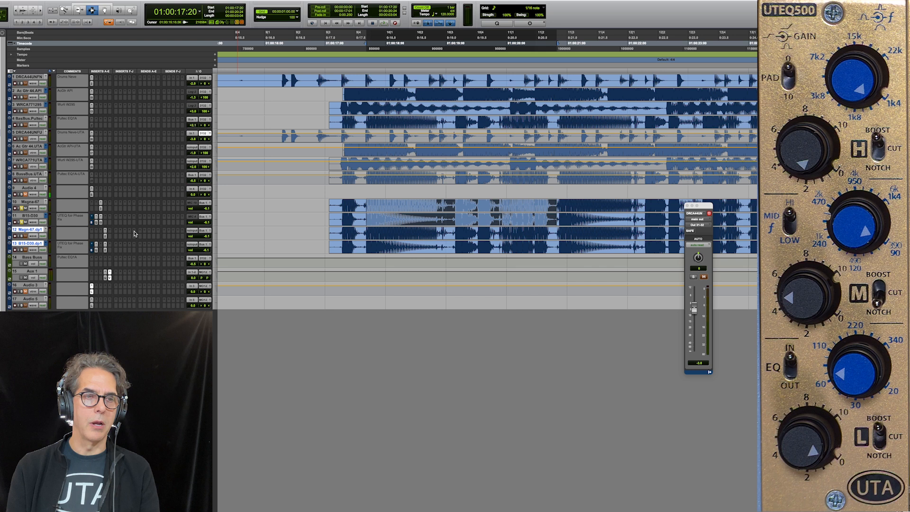
left_click(96, 223)
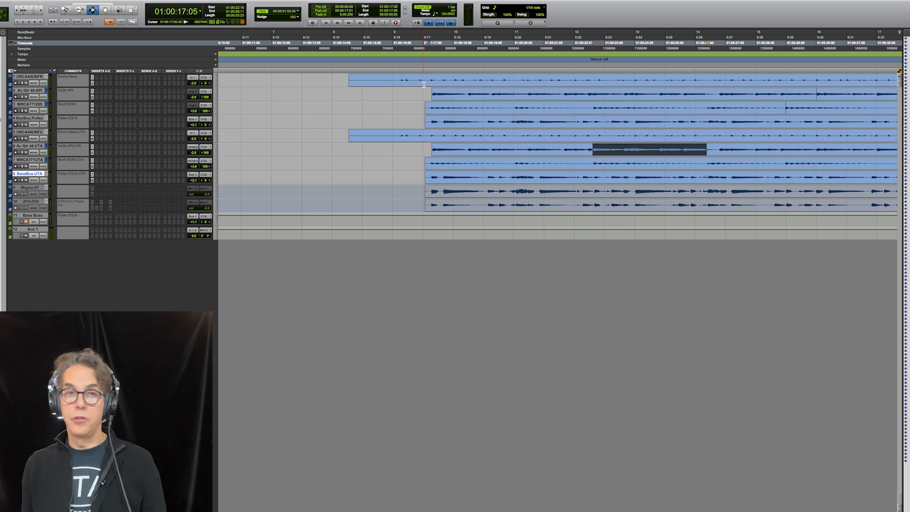
Step: Open the hardware insert on the UTEQ500 bass bus track, and overlay the Bass Pultec and Bass Pultec UTA curves in FuzzMeasure
left_click(93, 176)
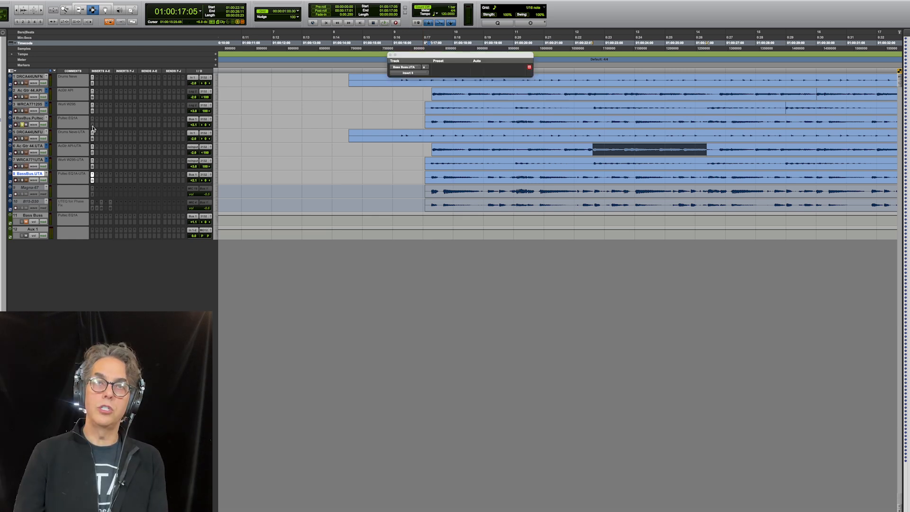
key("space")
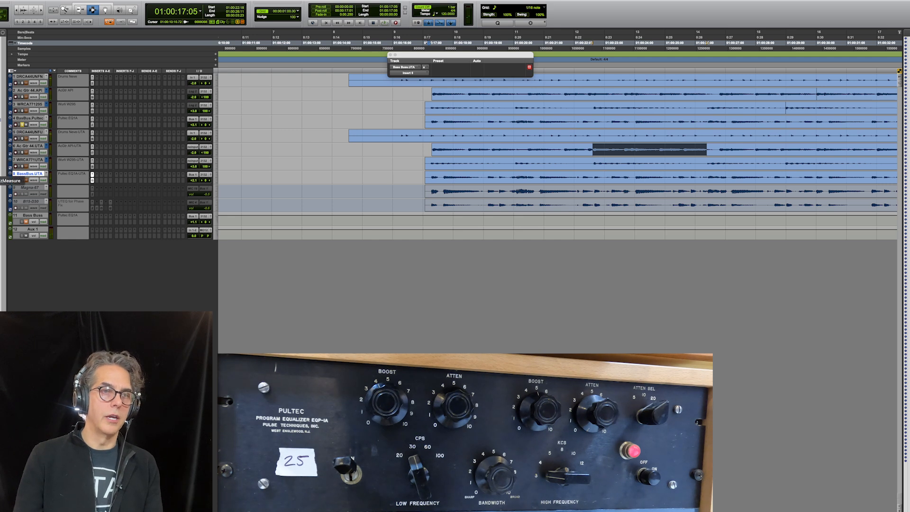
key("super+Tab")
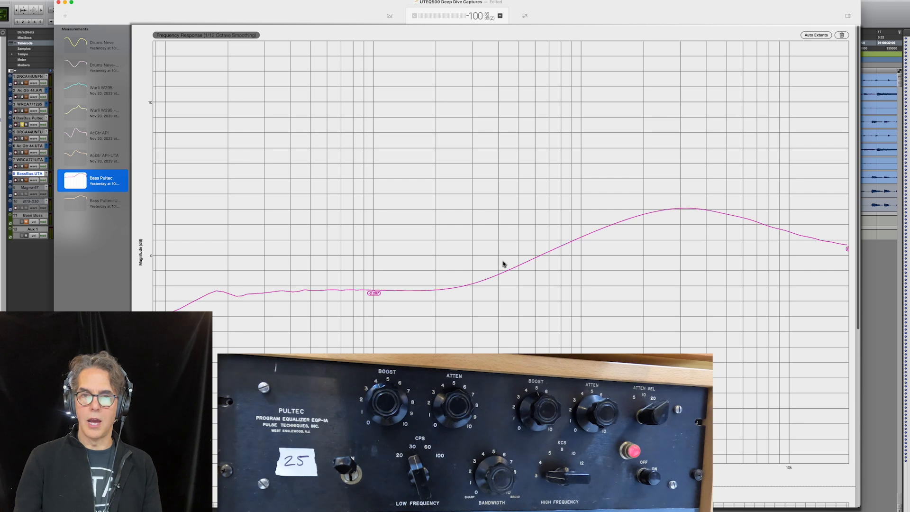
left_click(106, 203, "shift")
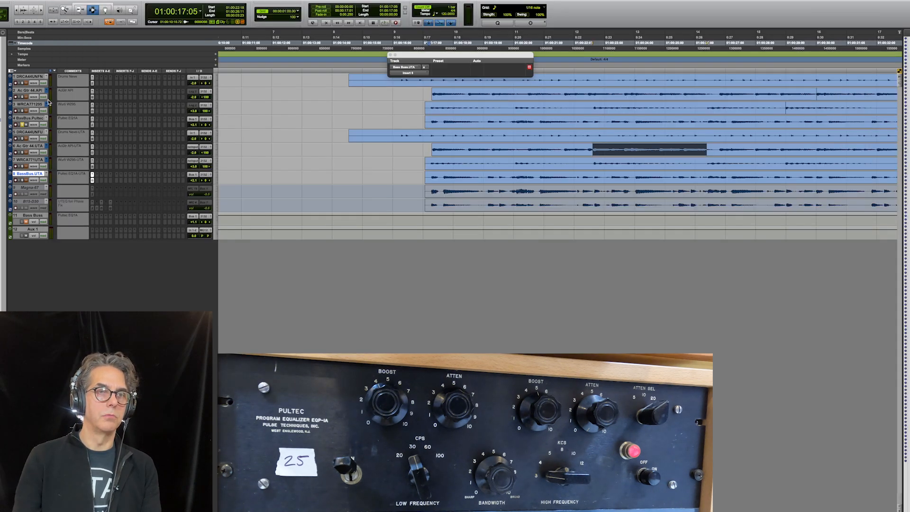
Step: Play the looped bass passage from 01:00:17:06 and alternate solo between the Pultec and UTEQ500 bass bus tracks
key("space")
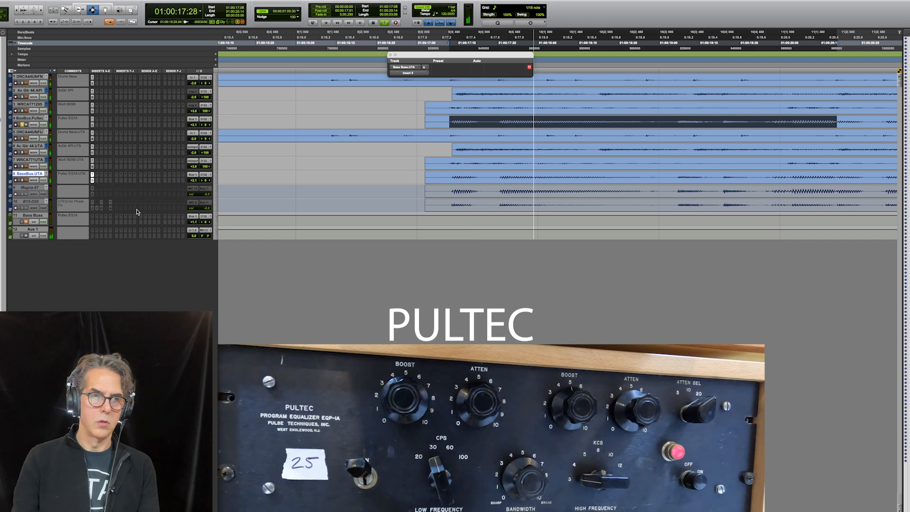
left_click(22, 181)
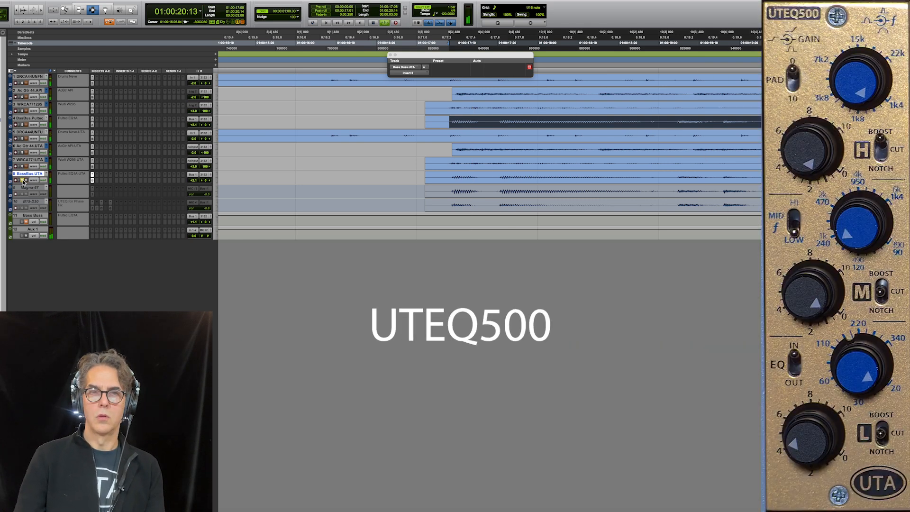
left_click(21, 124)
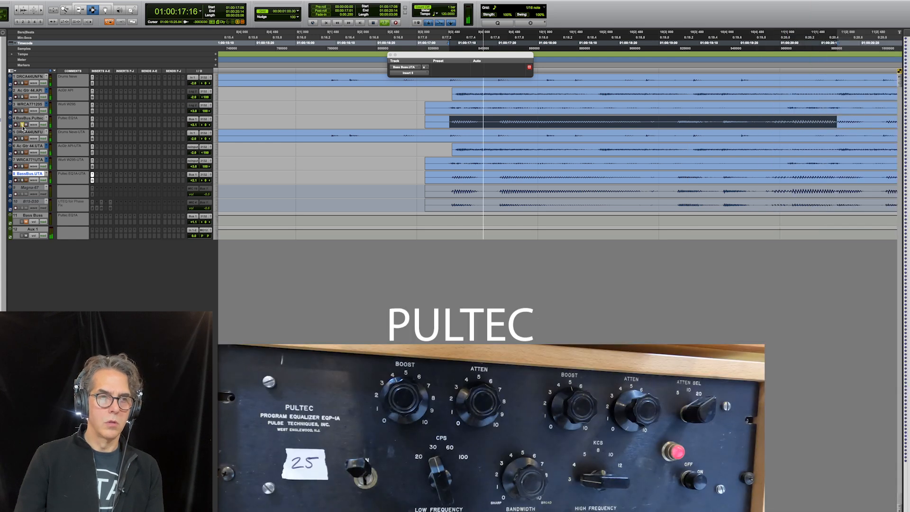
left_click(22, 181)
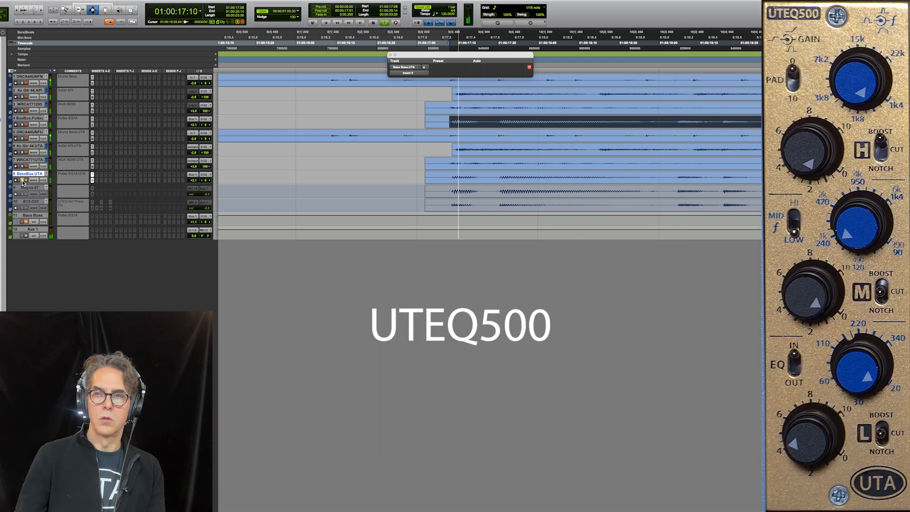
left_click(23, 124)
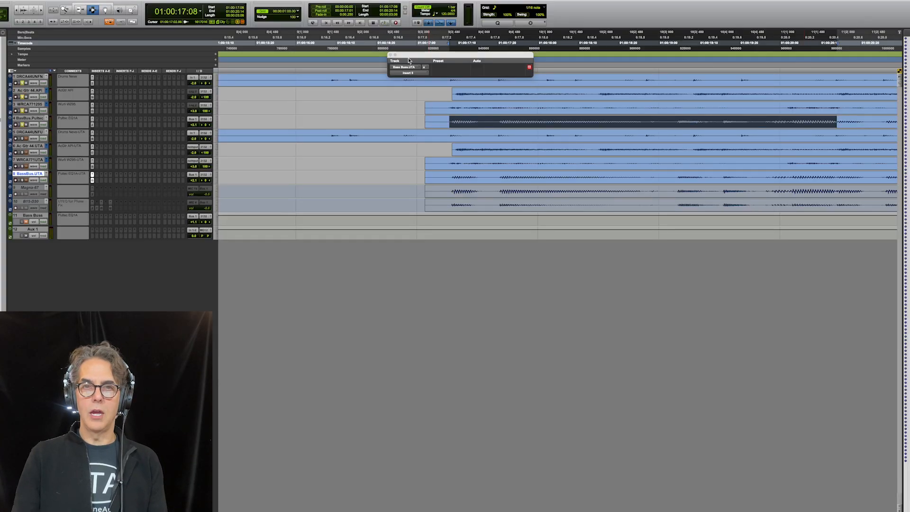
Step: Close the insert window and compare the full mix by alternating solo between the four vintage EQ tracks and the four UTEQ500 tracks
left_click(390, 54)
key("alt+a")
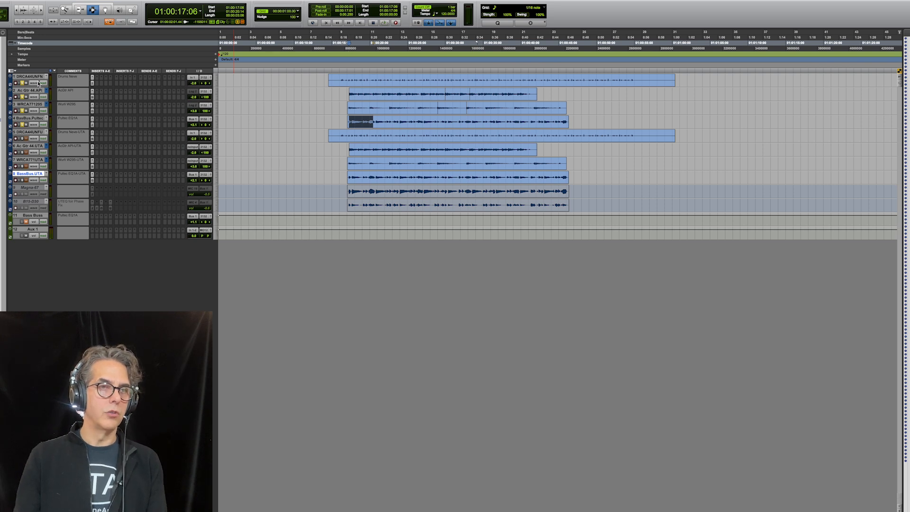
left_click(21, 139)
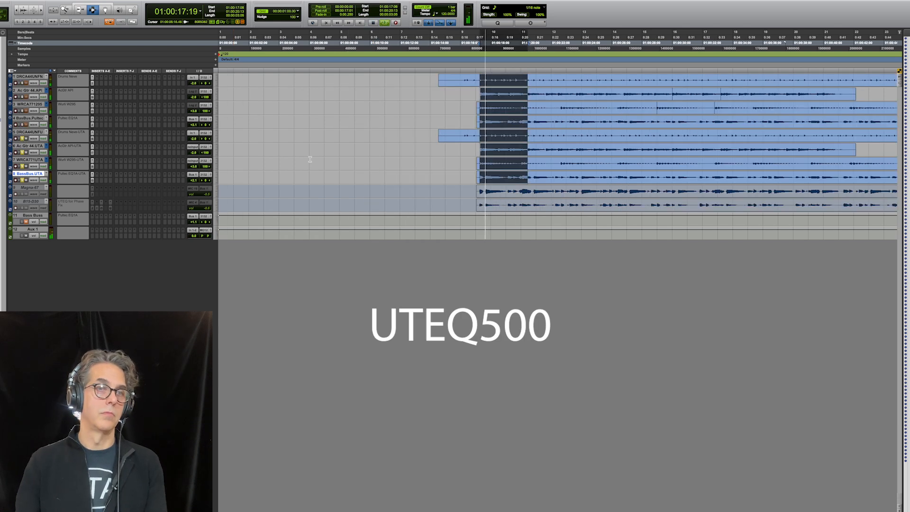
left_click(22, 124)
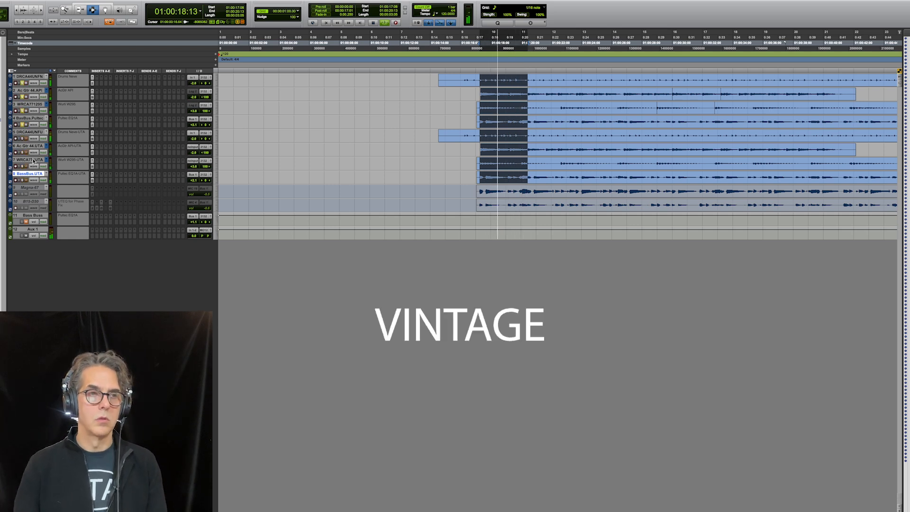
left_click(23, 139)
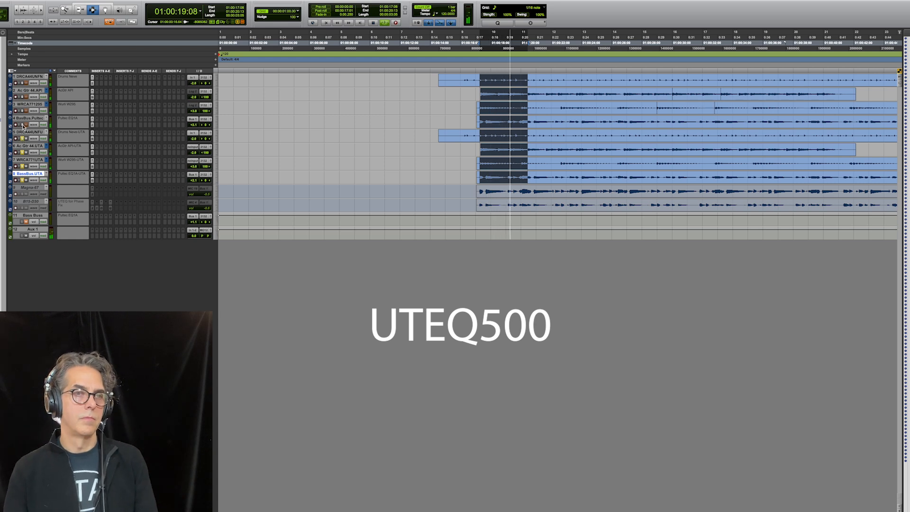
left_click(22, 124)
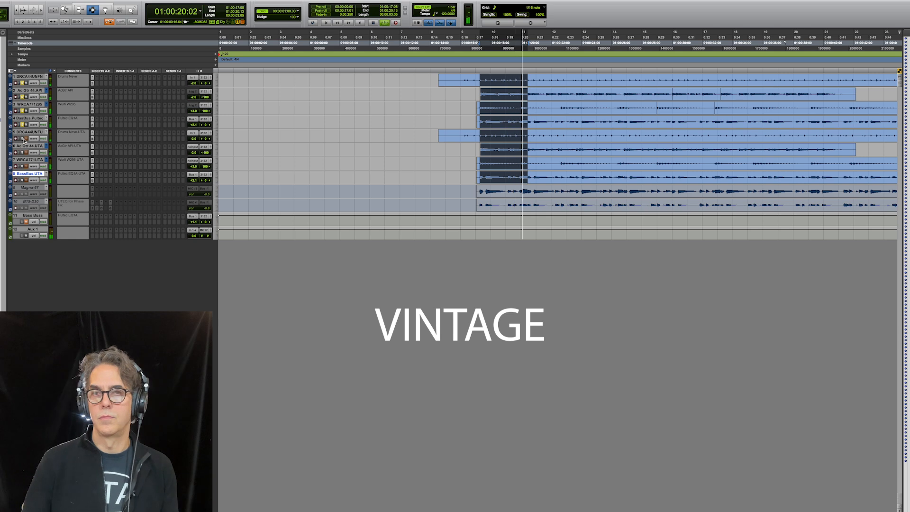
left_click(24, 139)
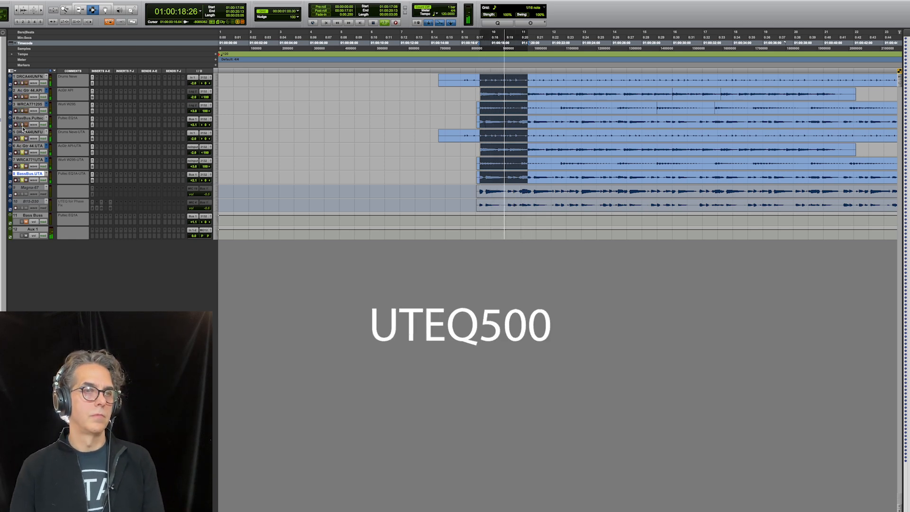
left_click(22, 124)
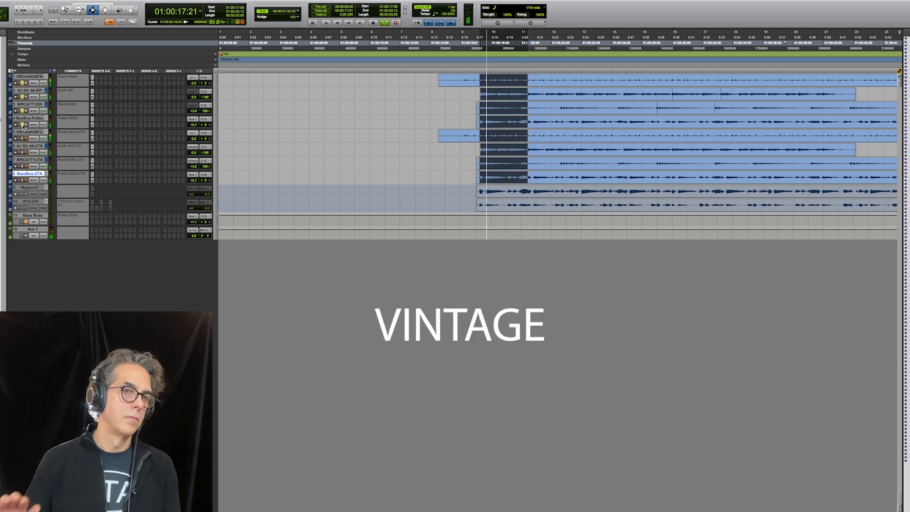